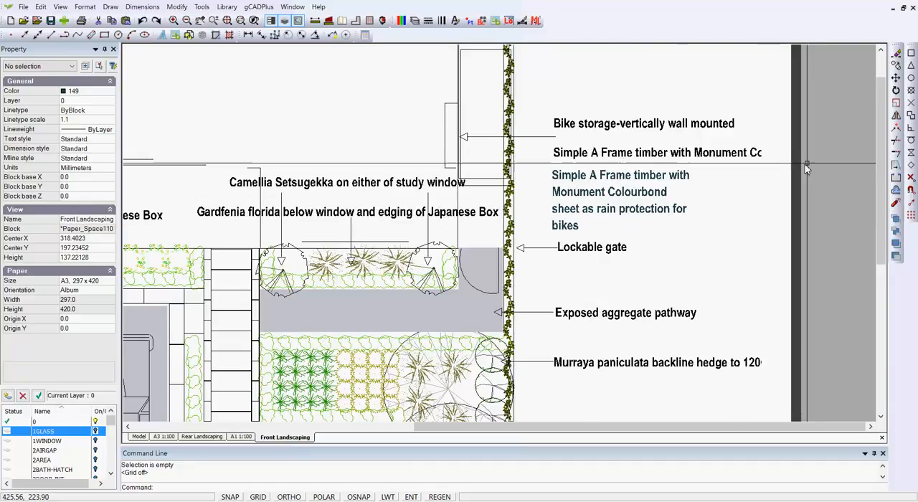
Step: Inspect the extent of the Front Landscaping viewport where it cuts off the long notes beside the plan
click(758, 148)
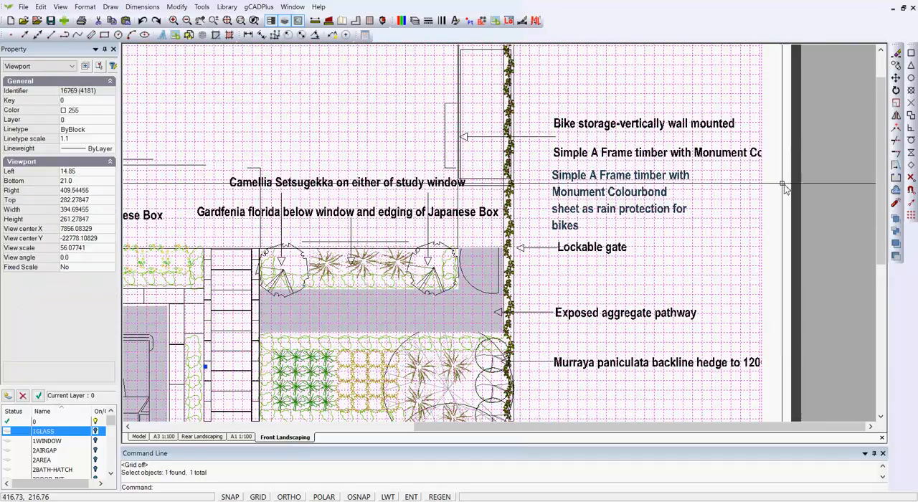
scroll(780, 201, down, 4)
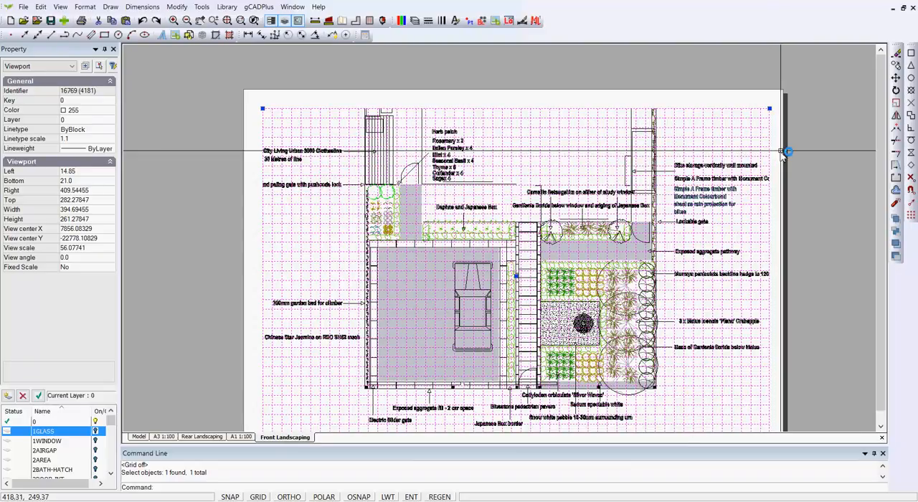
click(800, 107)
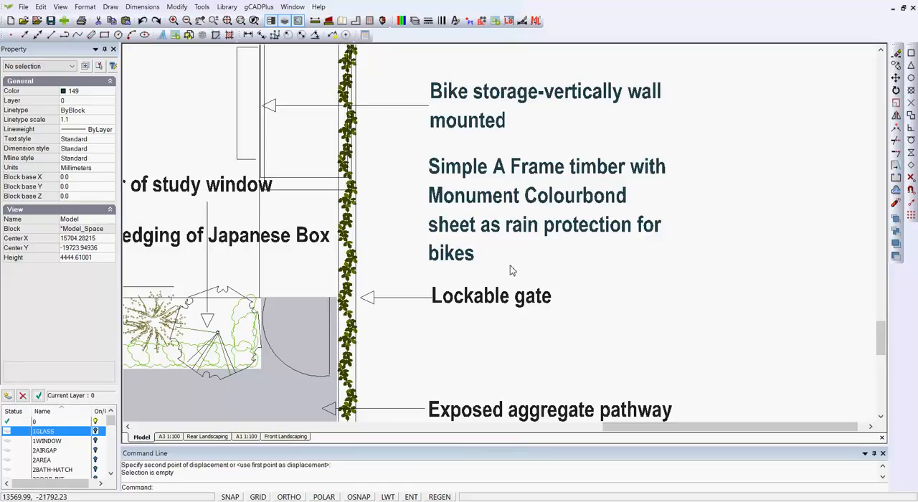
Step: Set the line space factor of the "Simple A Frame timber" multiline note to 0.8
click(497, 228)
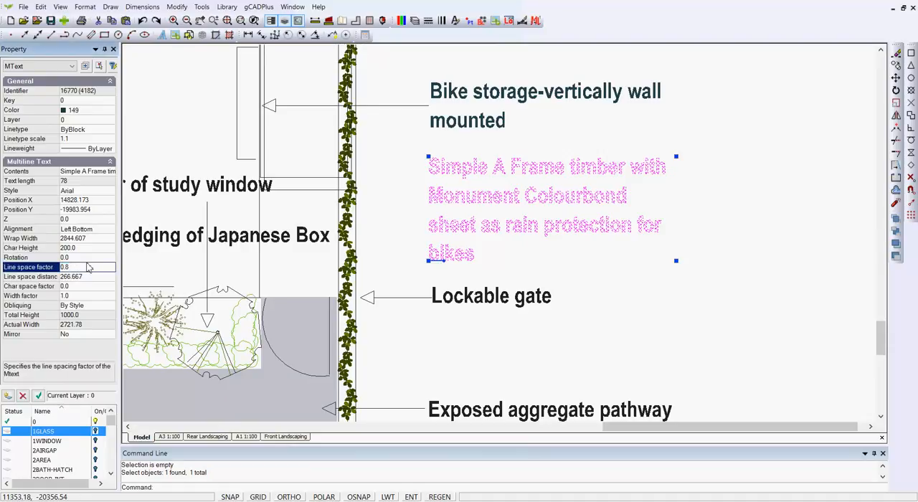
key(Return)
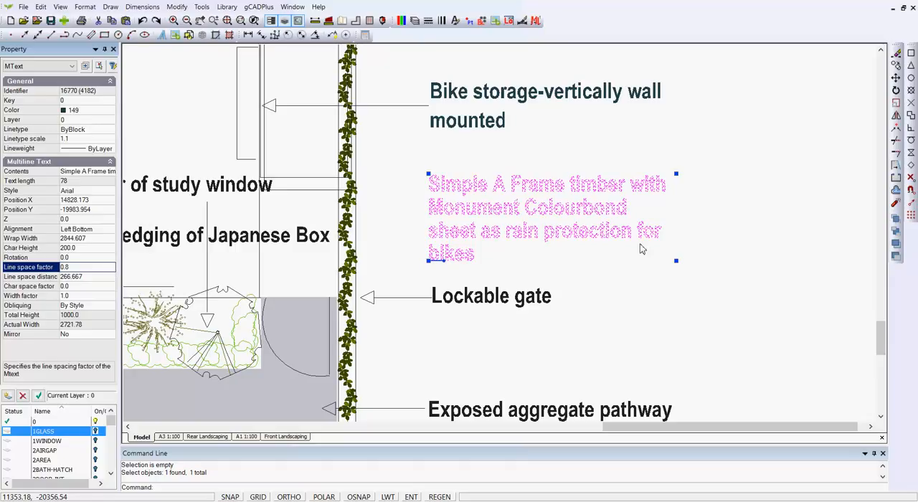
key(Escape)
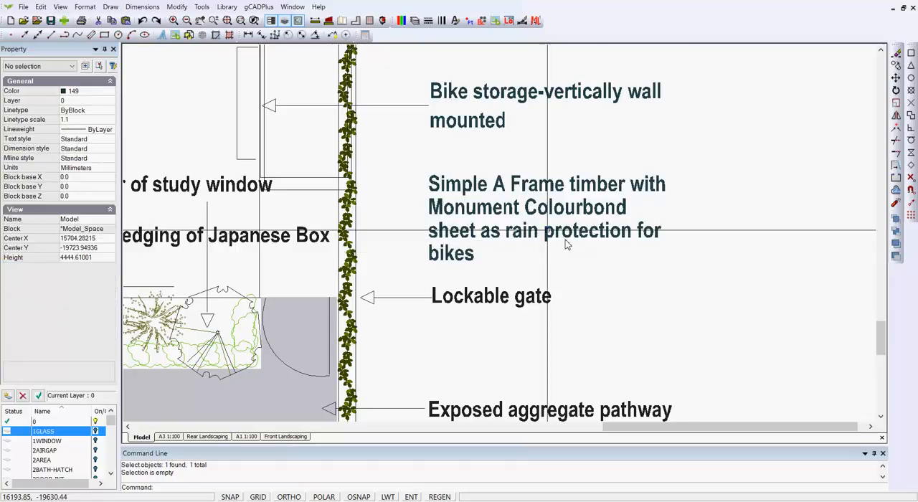
Step: Match the properties of the "Simple A Frame timber" note onto the "Bike storage-vertically wall mounted" note
click(176, 7)
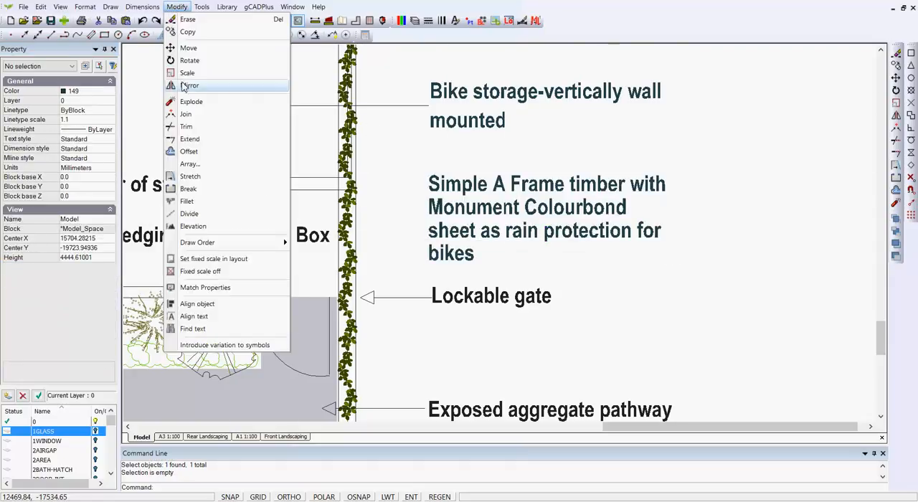
click(205, 287)
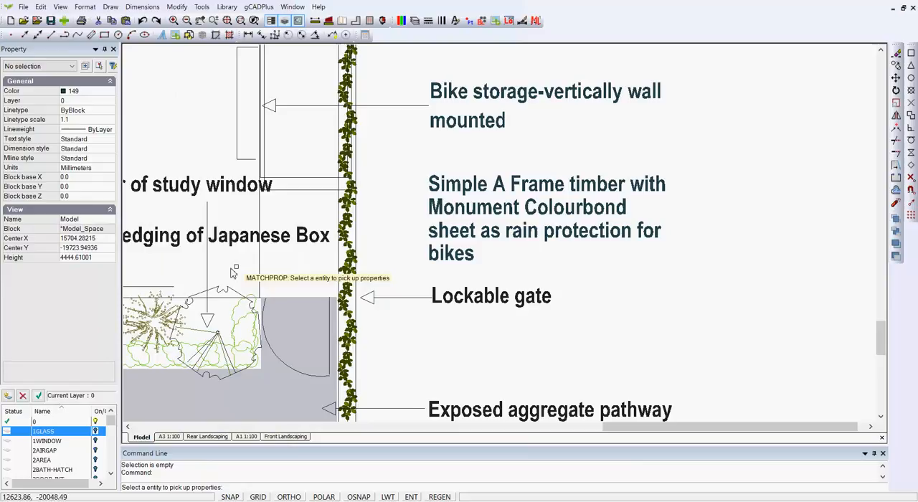
click(464, 213)
click(474, 124)
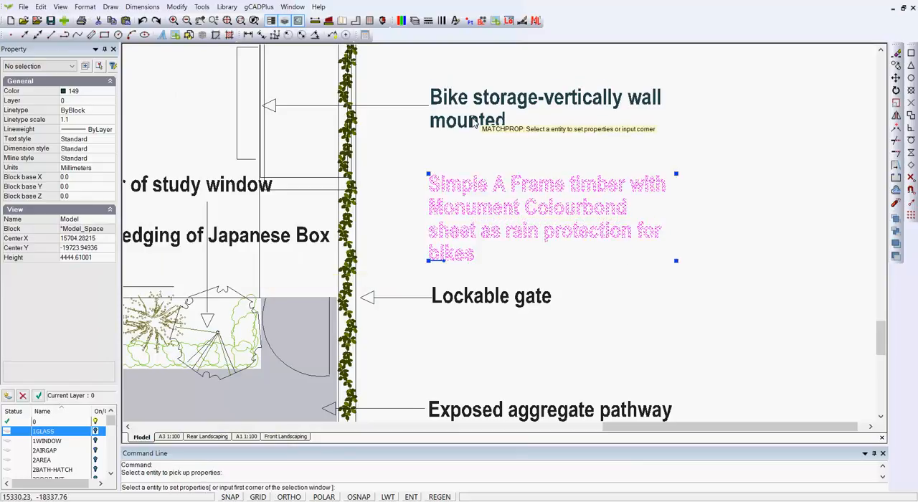
key(Return)
Step: Move the "Bike storage-vertically wall mounted" note about 66 mm upward beside its leader
click(475, 119)
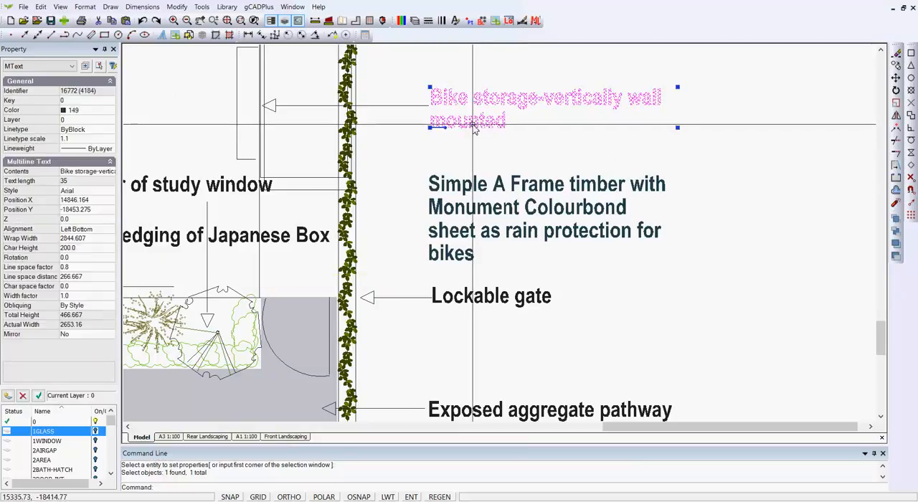
right_click(512, 148)
click(533, 195)
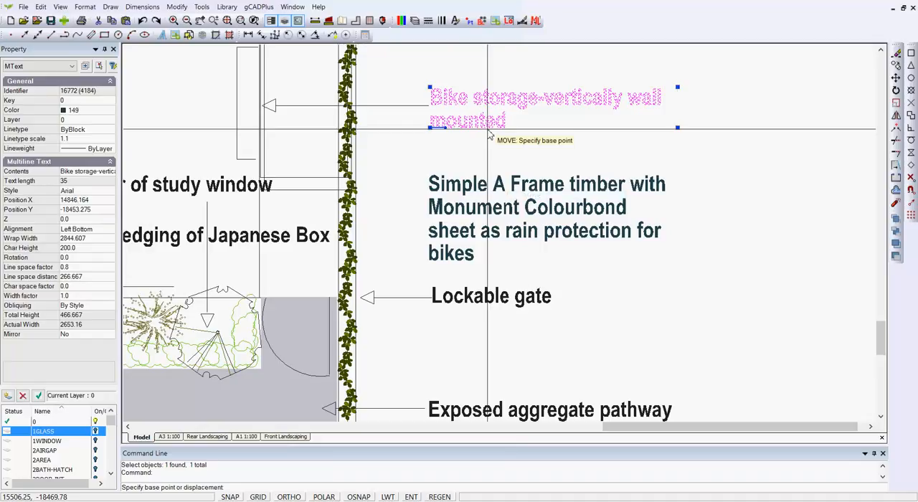
click(487, 132)
click(487, 130)
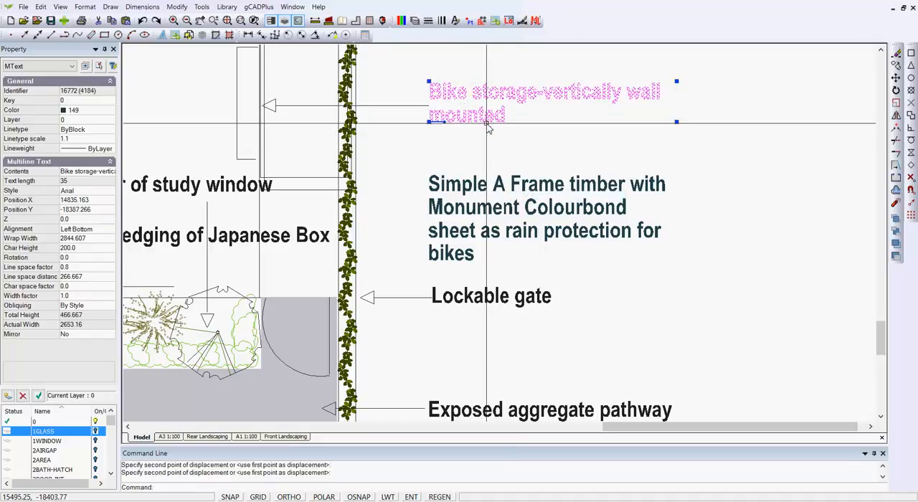
key(Escape)
Step: Compare the multiline herb patch note with the separate single-line herb labels on the other side of the bed
scroll(587, 265, down, 3)
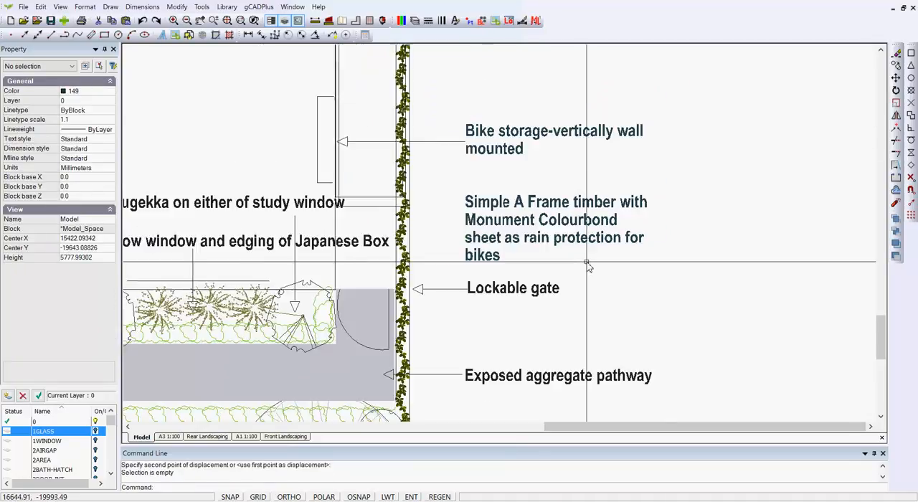
scroll(577, 280, down, 1)
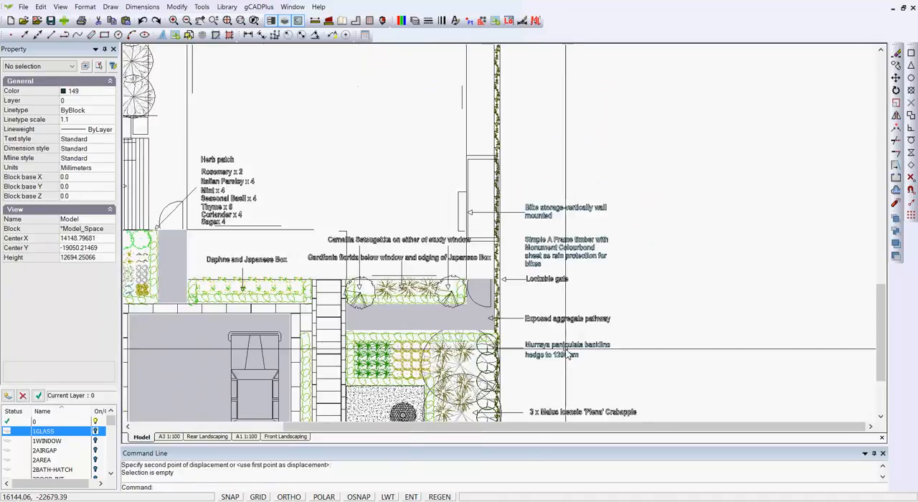
middle_drag(556, 281, 561, 162)
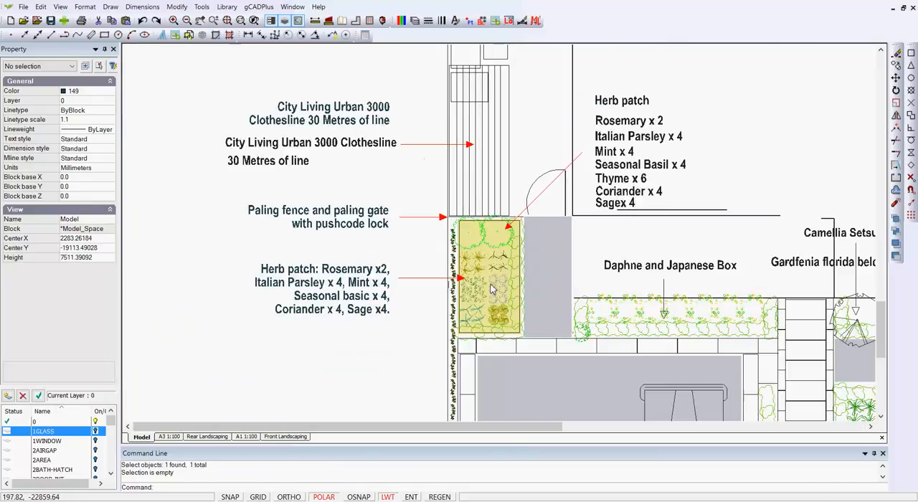
scroll(492, 283, up, 1)
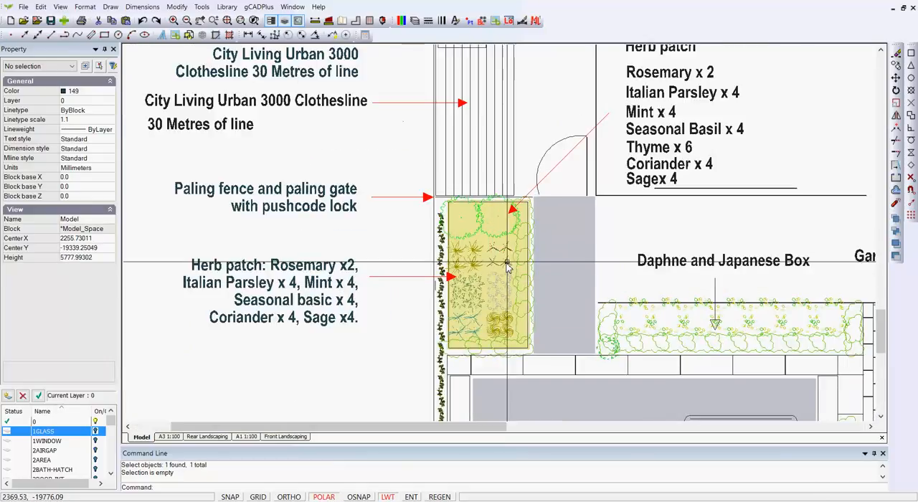
scroll(602, 187, down, 1)
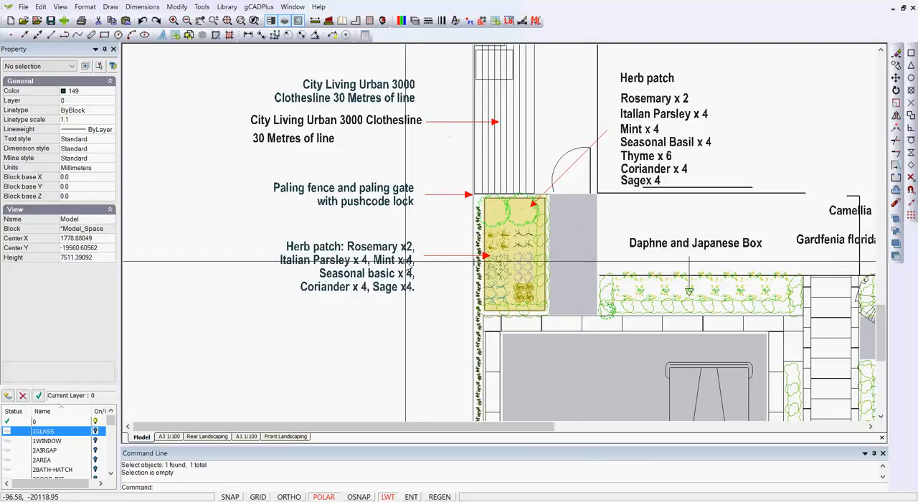
click(380, 249)
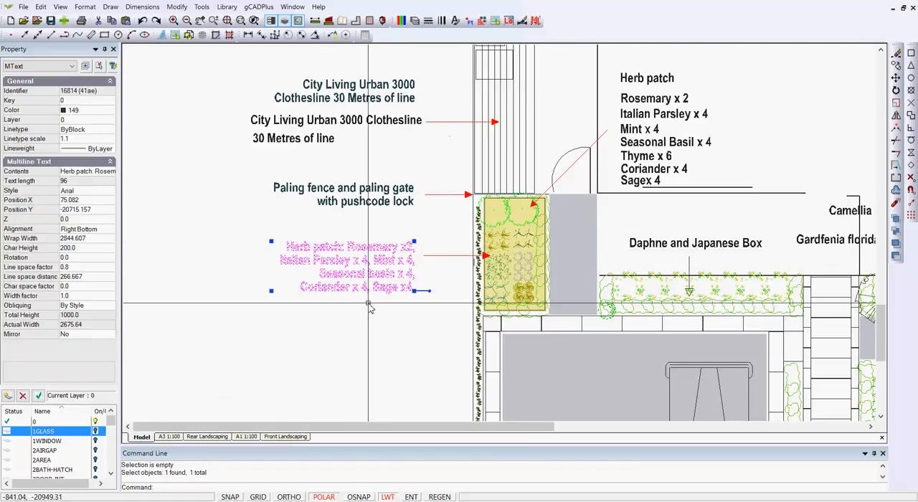
key(Escape)
click(650, 101)
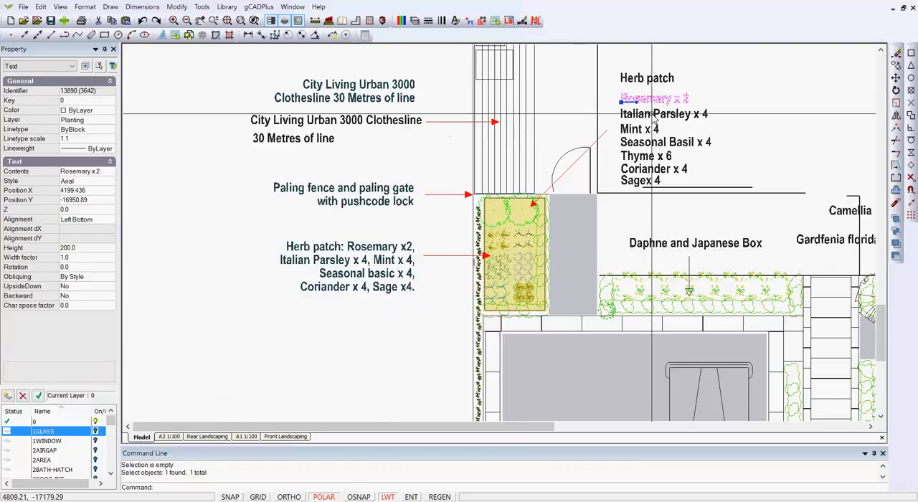
click(645, 114)
click(642, 129)
key(Escape)
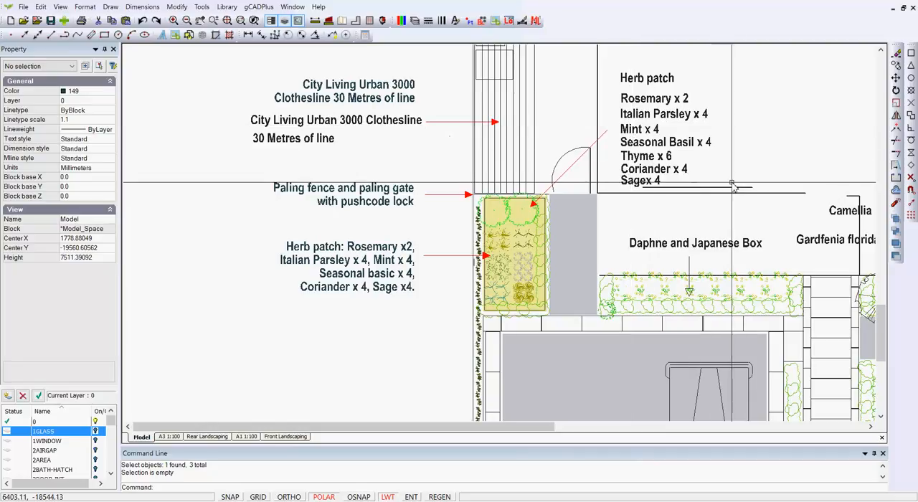
Step: Delete the old single-line herb patch labels together with their diagonal red leader line and arrowhead
drag(732, 189, 619, 69)
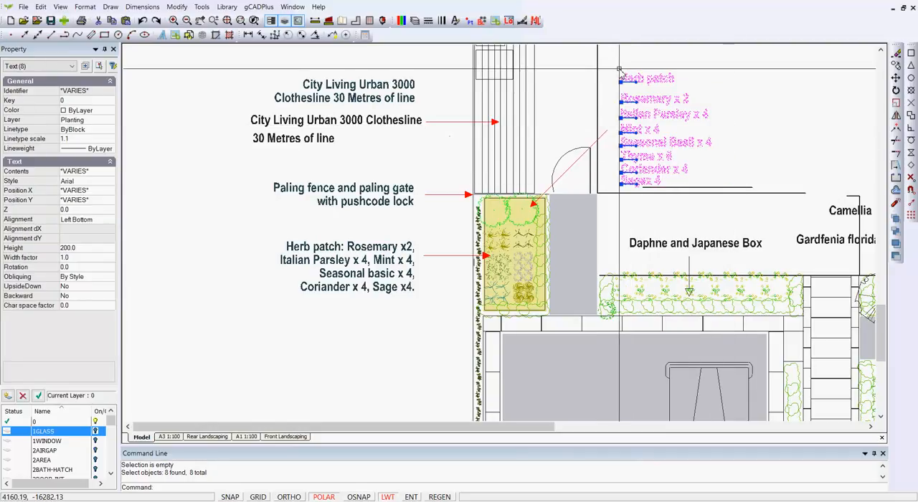
key(Delete)
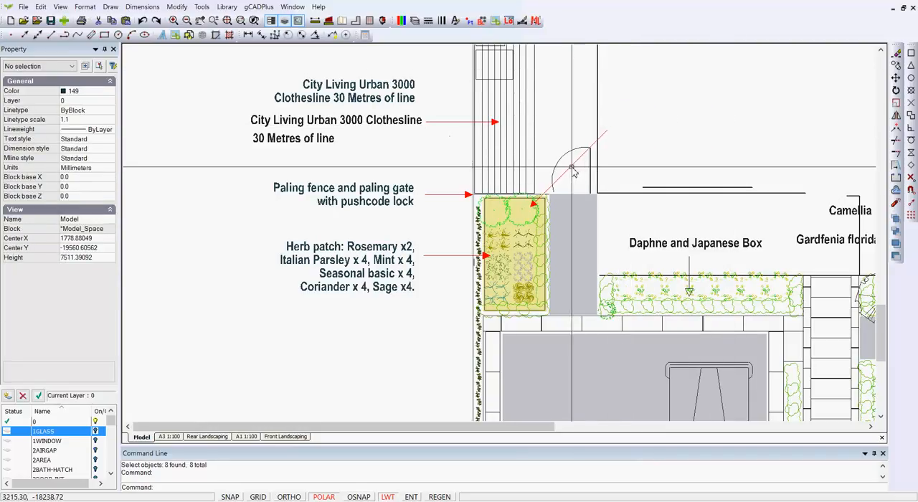
click(572, 168)
key(Delete)
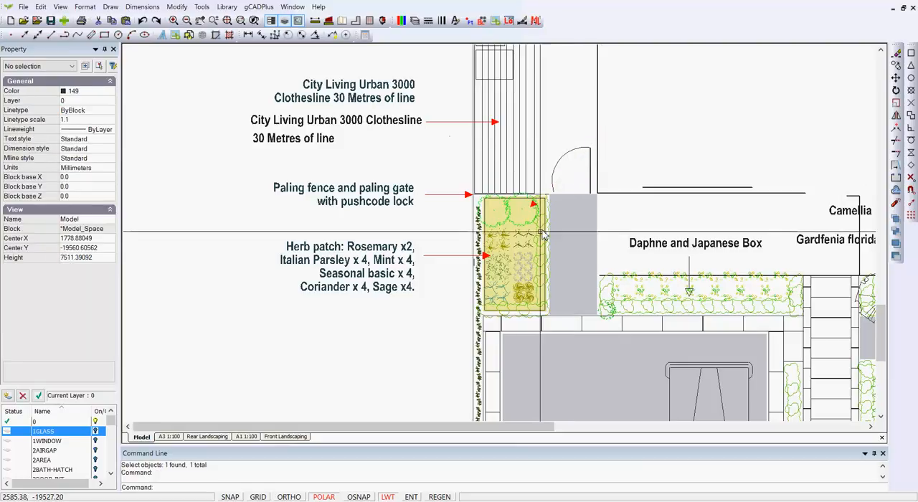
scroll(534, 204, up, 3)
click(536, 204)
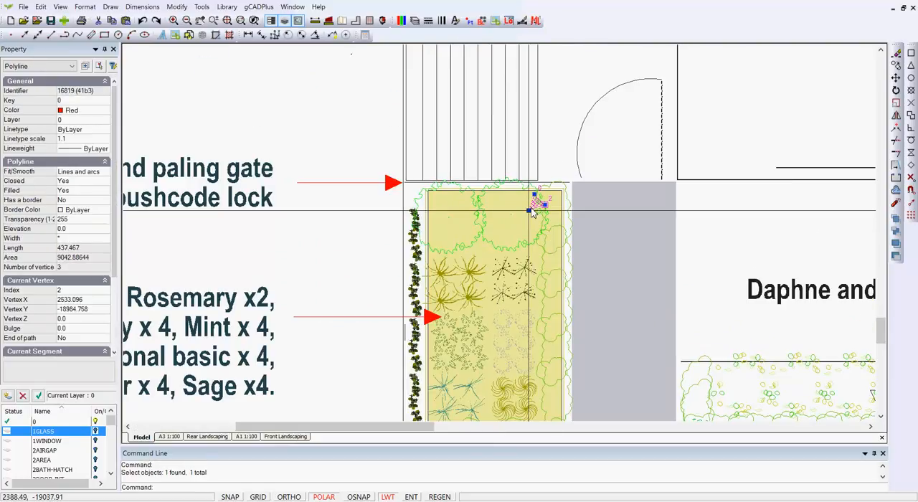
key(Delete)
Step: Review the notes around the plan in the Front Landscaping layout
scroll(496, 224, down, 5)
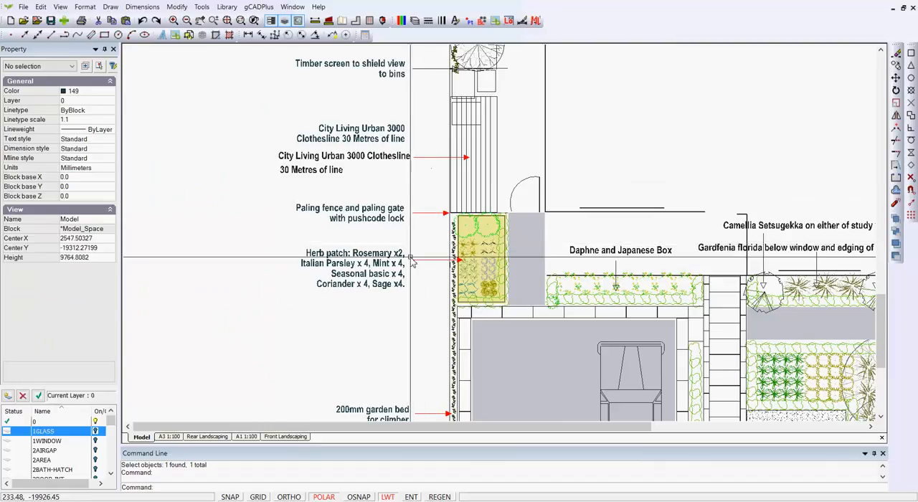
click(285, 437)
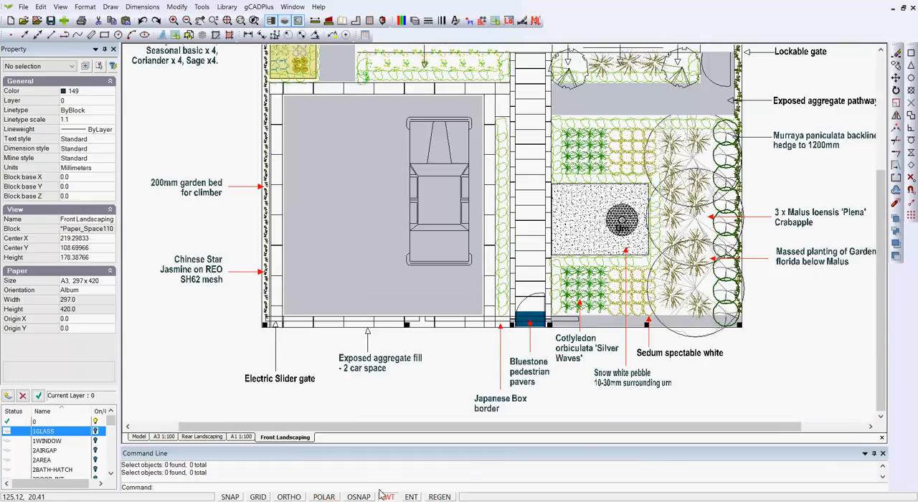
scroll(373, 283, down, 1)
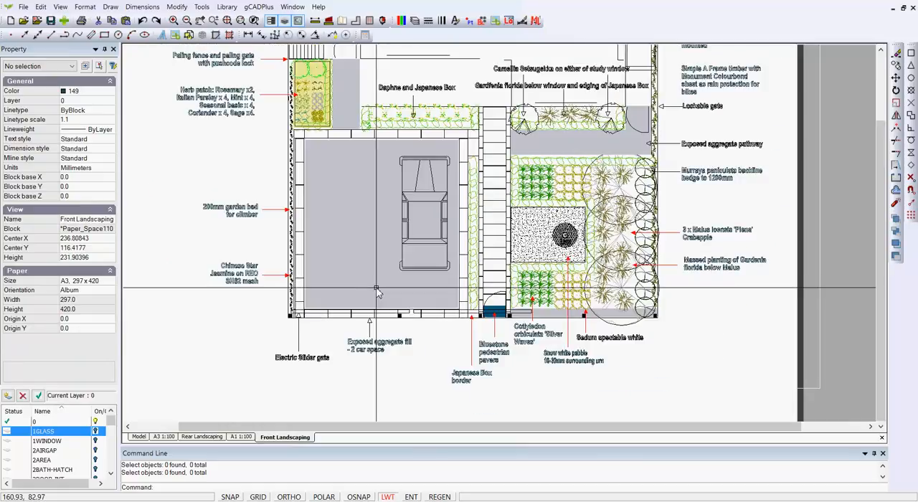
middle_drag(264, 153, 289, 232)
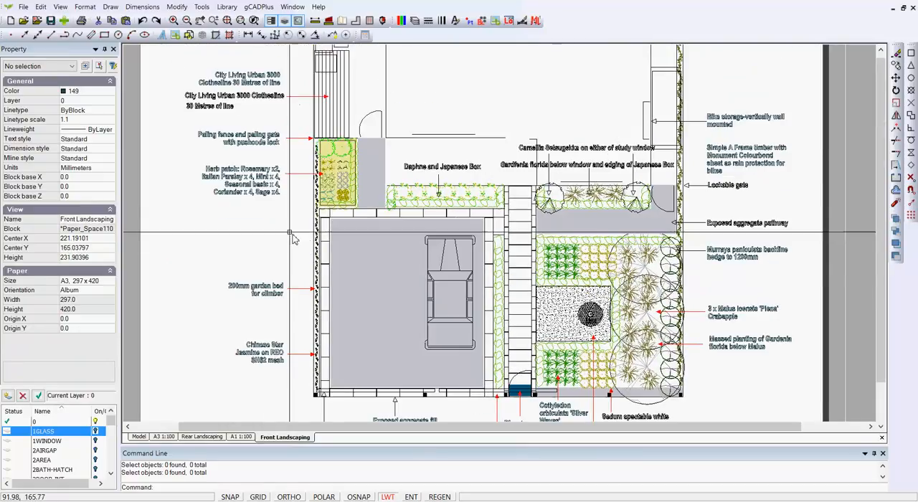
scroll(272, 202, up, 1)
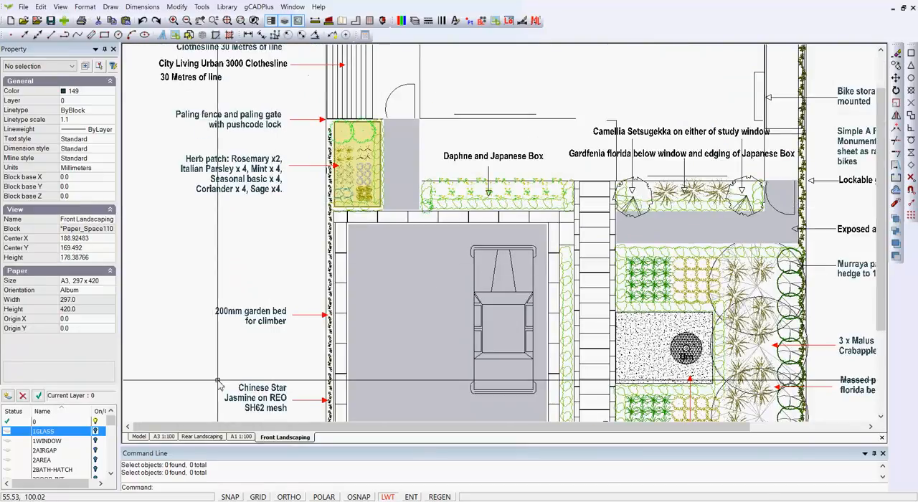
Step: Return to model space and inspect the herb patch, paling fence and clothesline notes
click(140, 437)
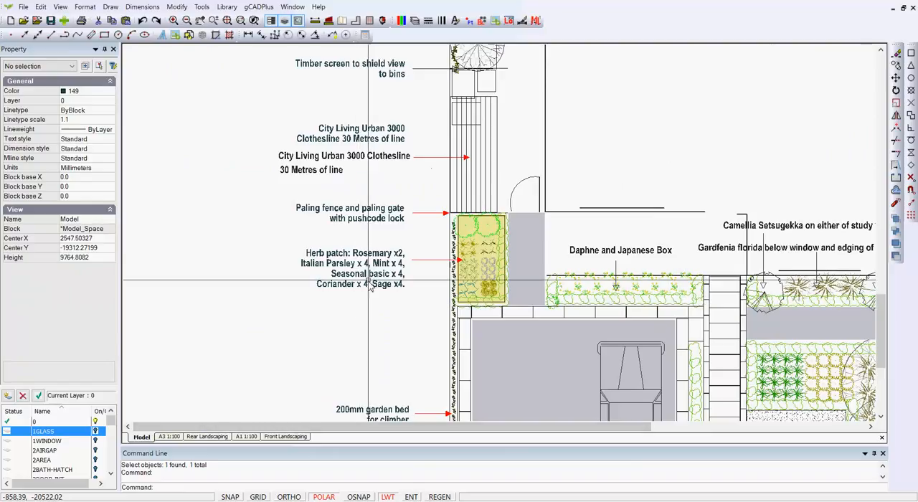
click(371, 266)
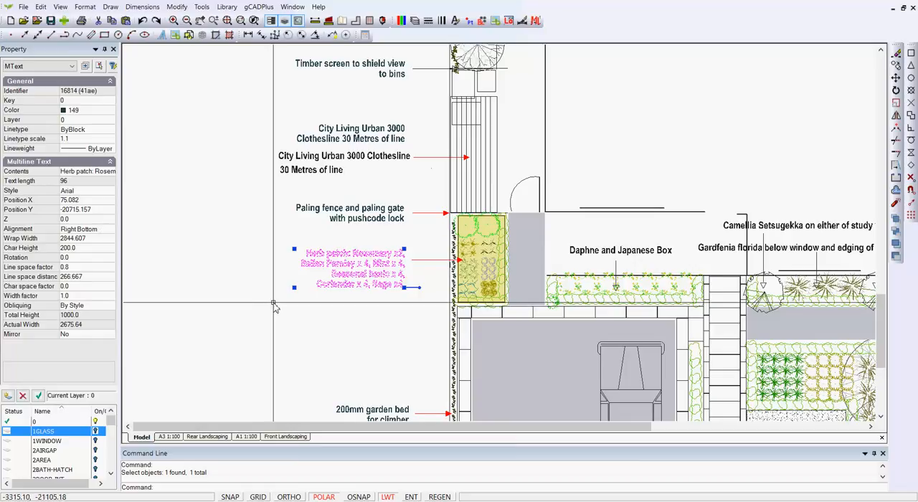
key(Escape)
click(370, 213)
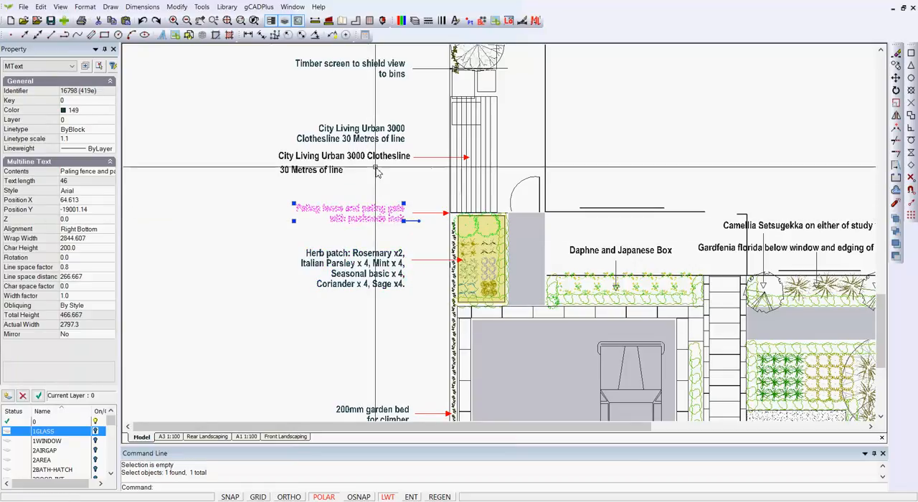
click(375, 156)
click(375, 135)
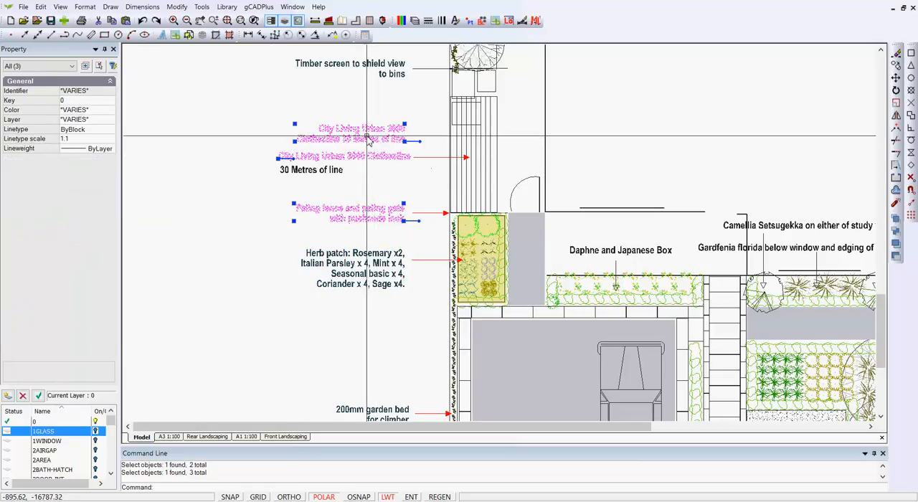
click(379, 269)
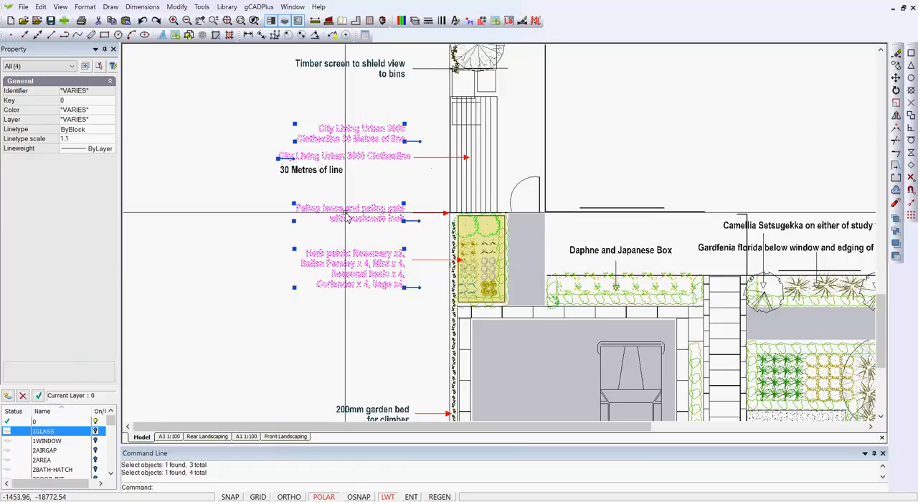
key(Escape)
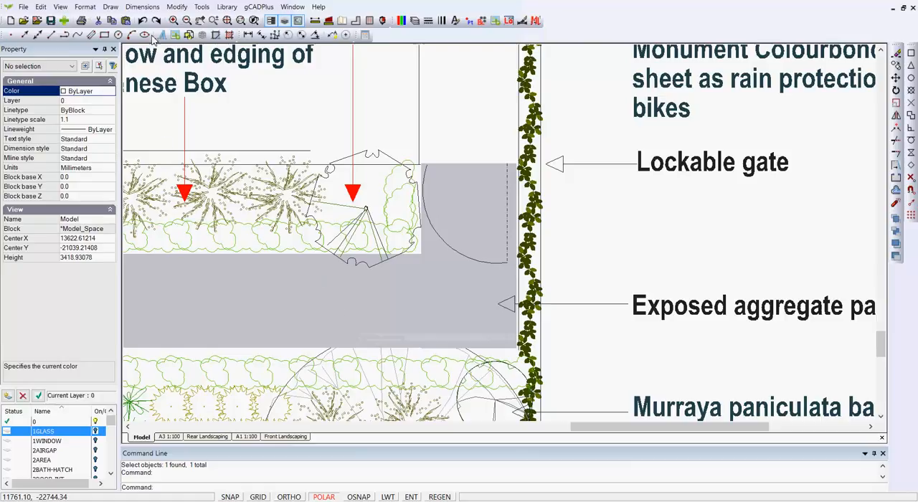
Step: Add a leader reading "Lockable gate" with its arrowhead midway along the gate opening and its text beyond the hedge
click(140, 7)
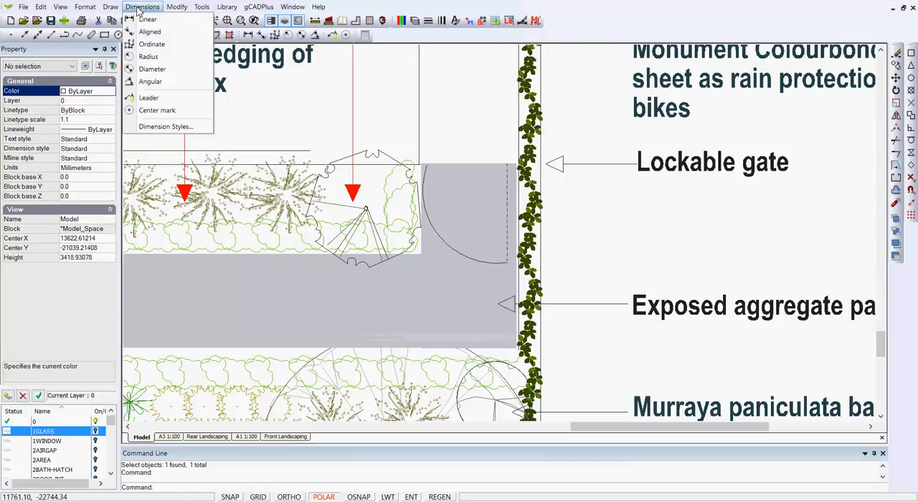
click(149, 98)
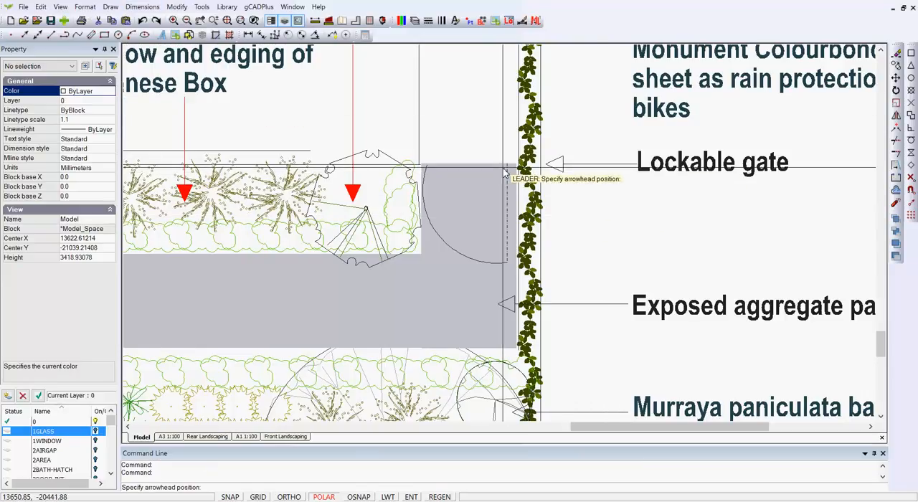
click(502, 212)
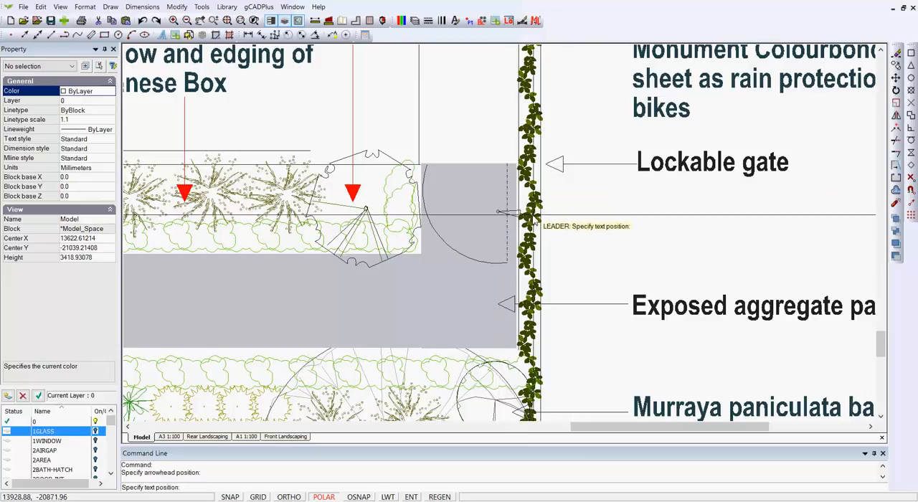
click(638, 219)
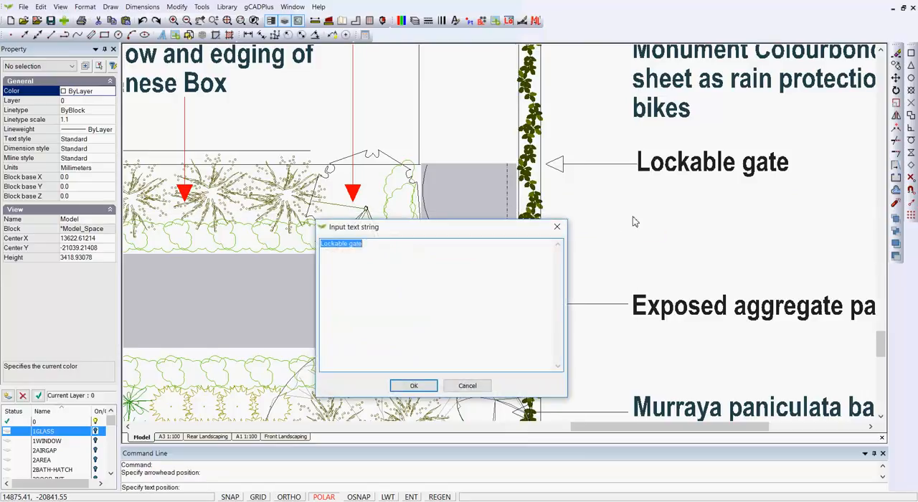
click(432, 389)
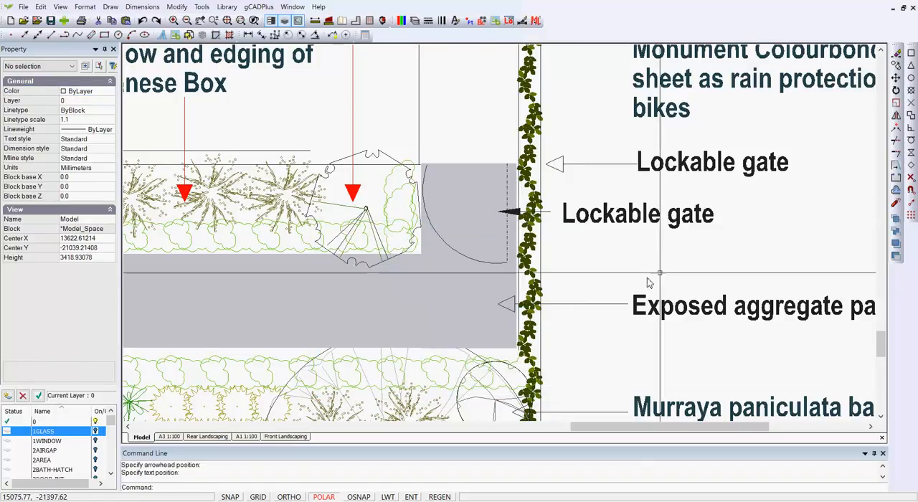
Step: Shift the text of the new "Lockable gate" leader further away from the hedge
click(637, 223)
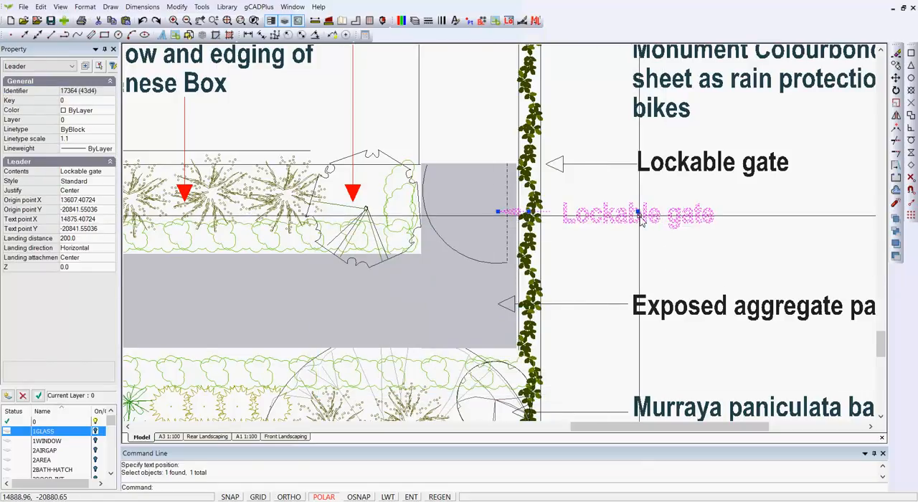
drag(641, 211, 683, 215)
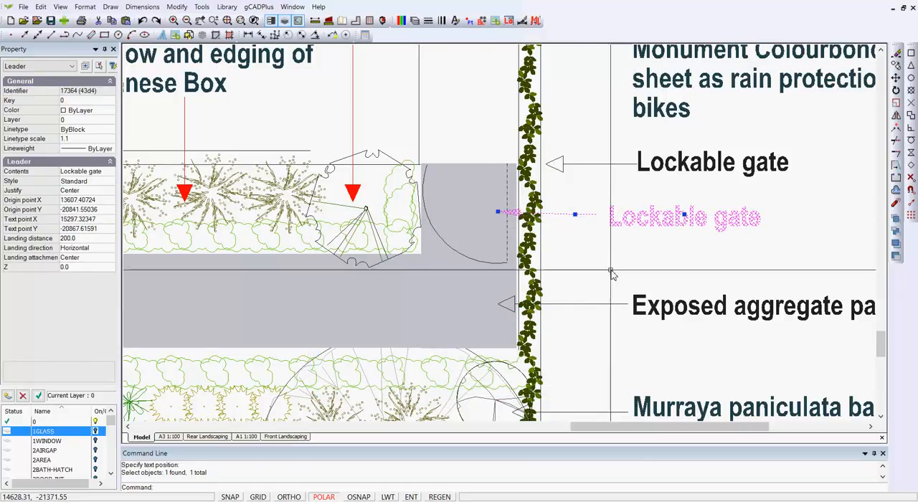
key(Escape)
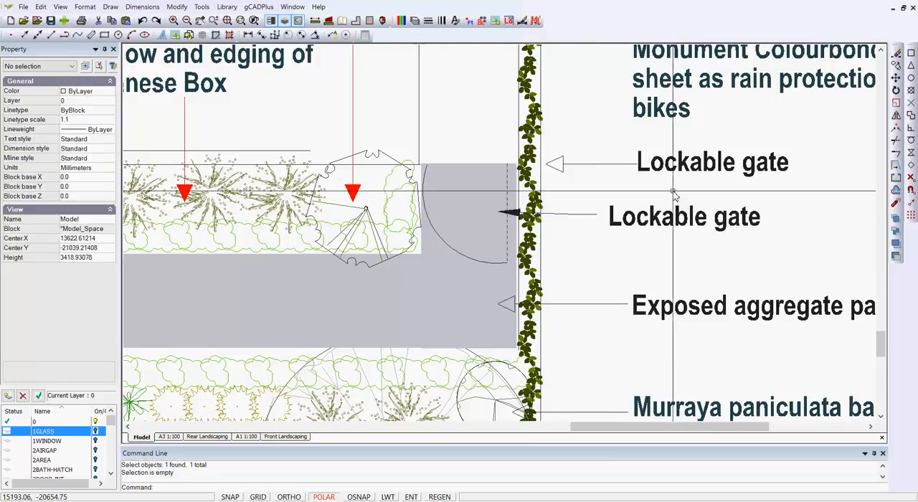
Step: Delete the old single-line "Lockable gate" label together with its line and hollow arrowhead
click(564, 167)
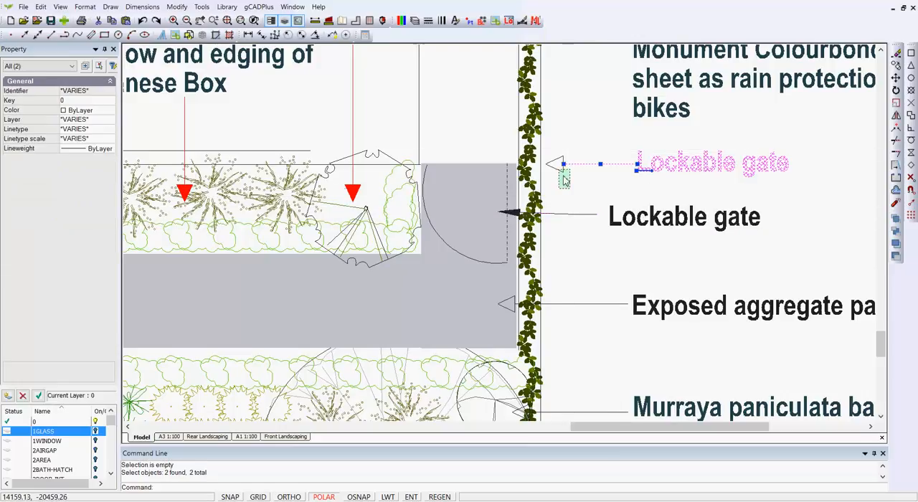
key(Delete)
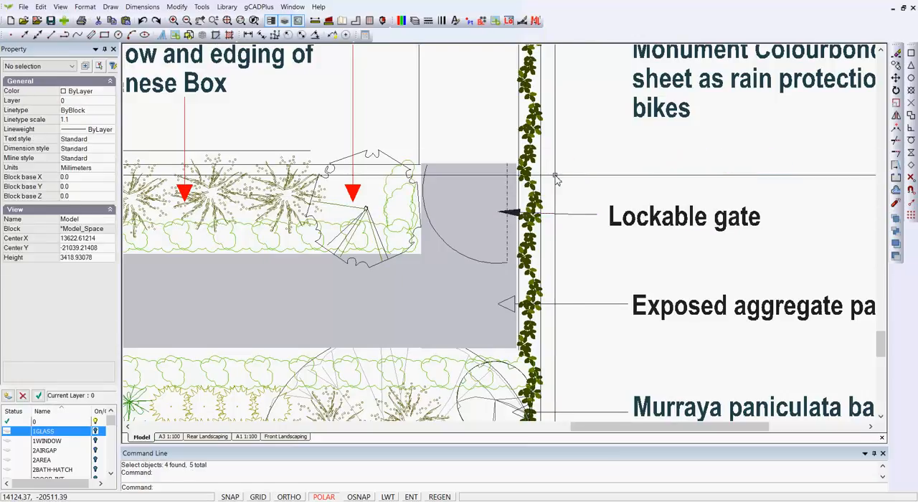
Step: Move the remaining "Lockable gate" leader up to the upper edge of the gate area and delete it
click(626, 224)
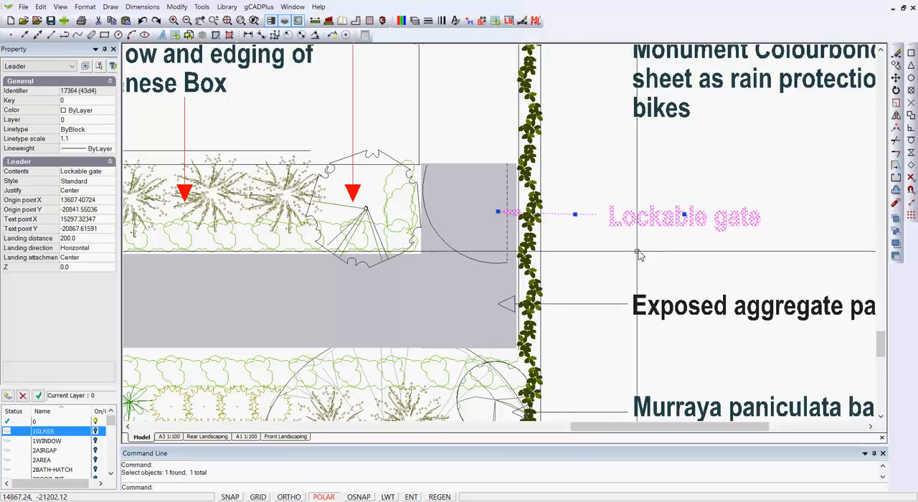
right_click(620, 263)
click(645, 318)
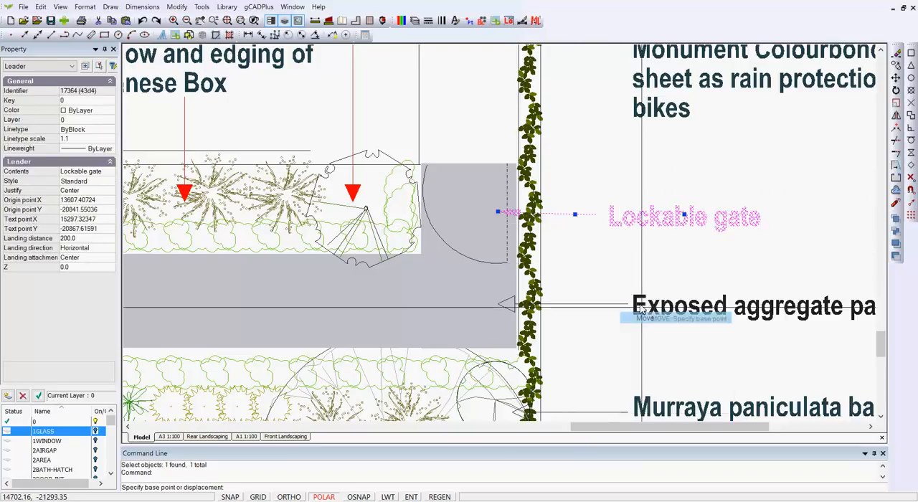
click(573, 169)
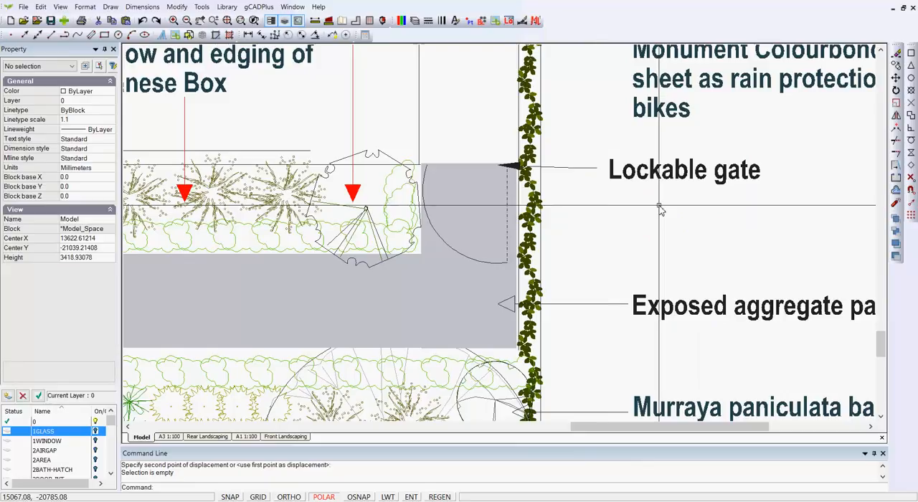
drag(660, 205, 574, 170)
key(Delete)
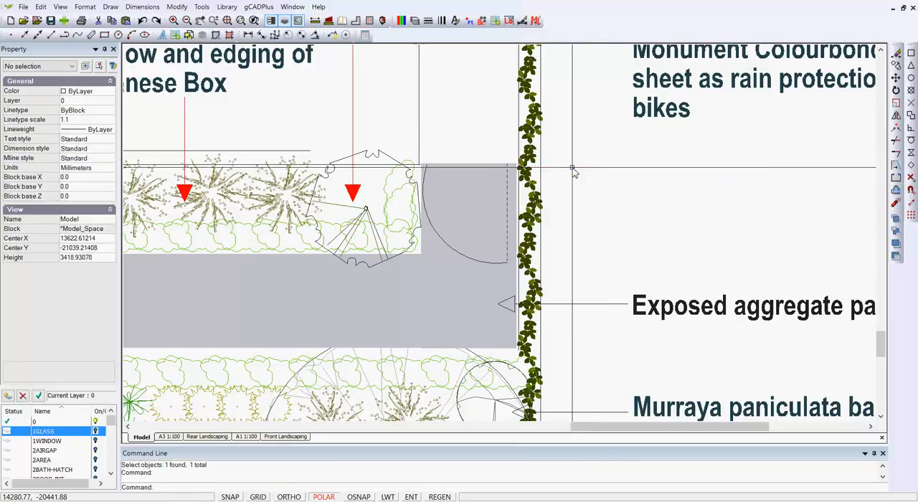
Step: Add a new "Lockable gate" leader with its arrowhead at the upper edge of the gate area and polar tracking off
right_click(642, 163)
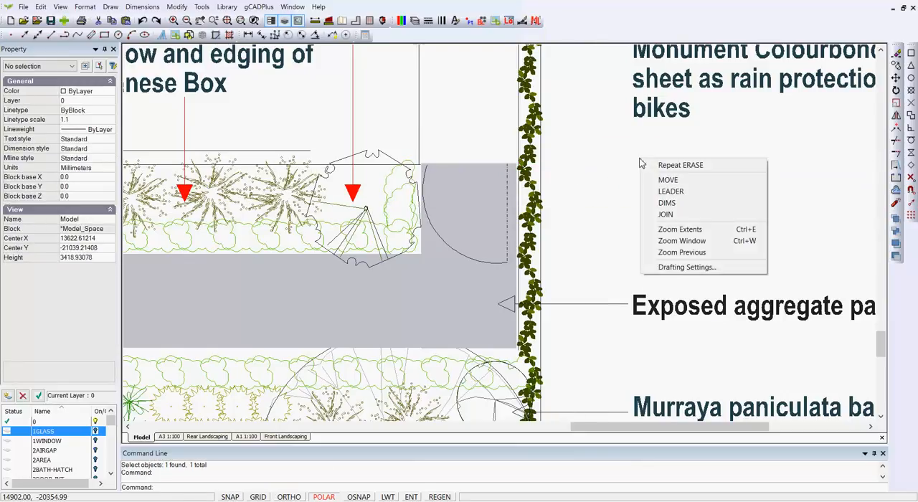
click(668, 192)
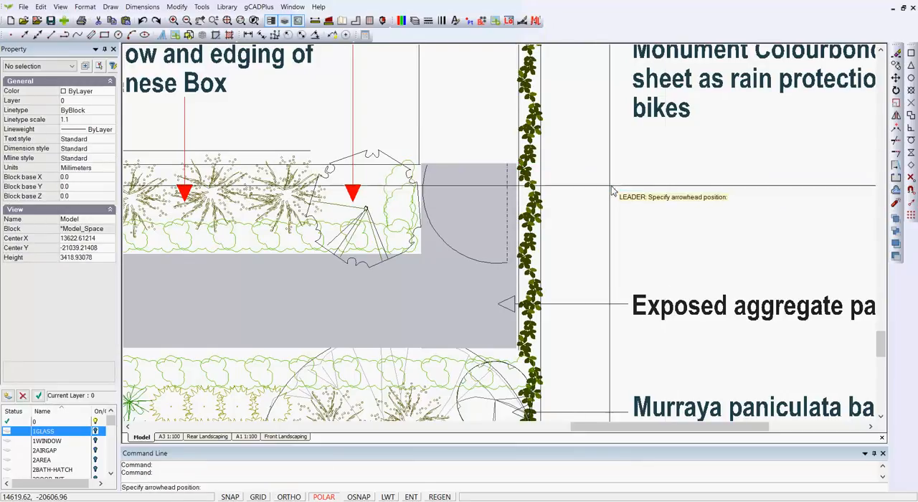
click(496, 170)
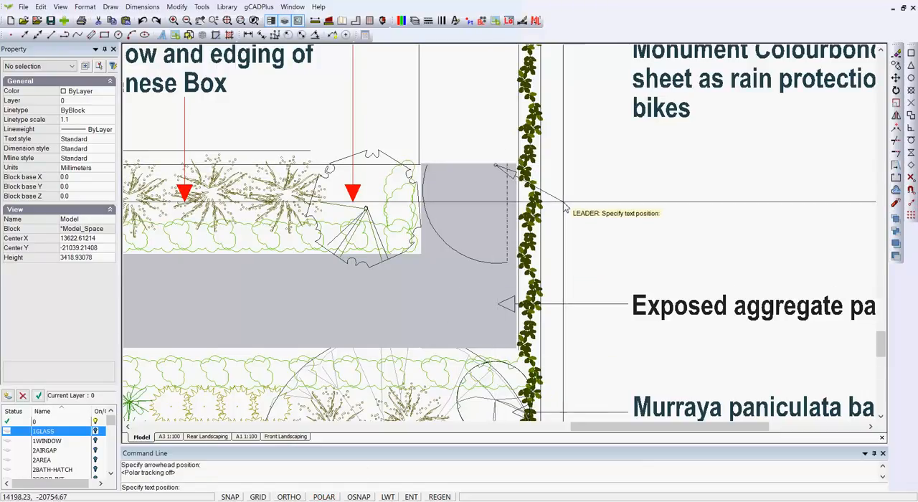
click(604, 218)
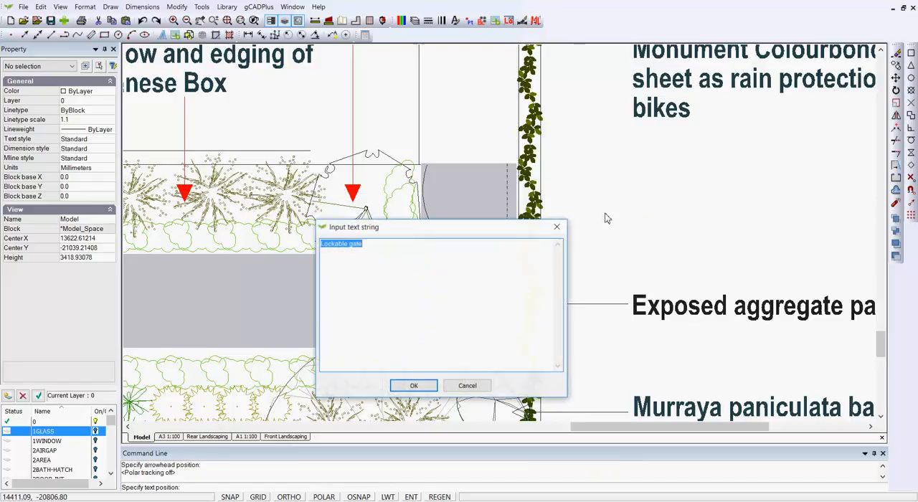
click(425, 386)
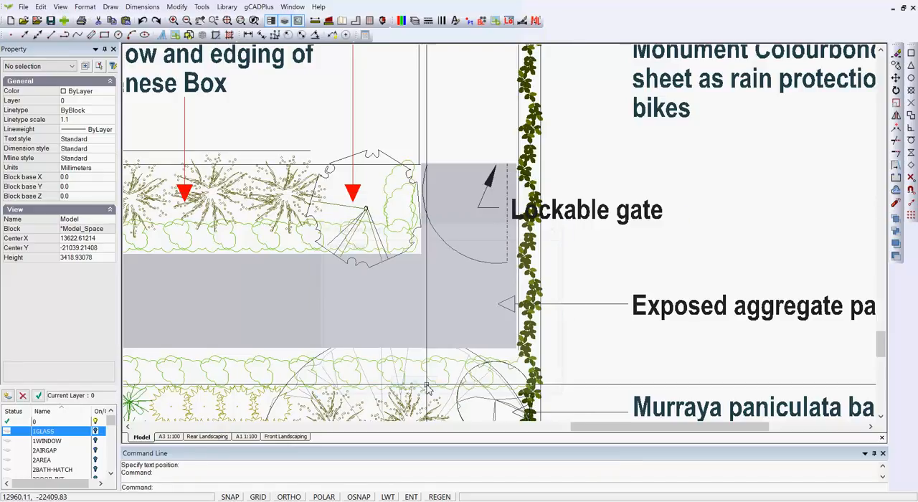
Step: Try the "Lockable gate" leader text above the gate, beyond the hedge, and above the garden bed on the house side
click(587, 210)
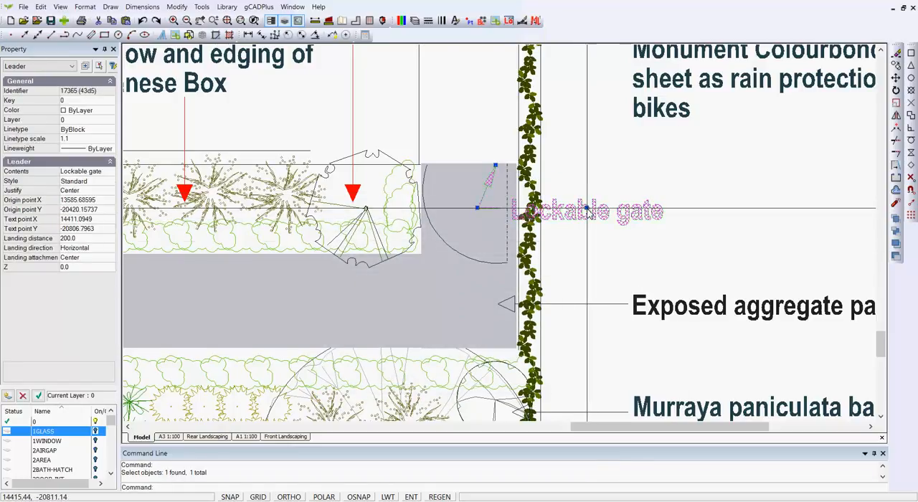
click(587, 208)
click(526, 129)
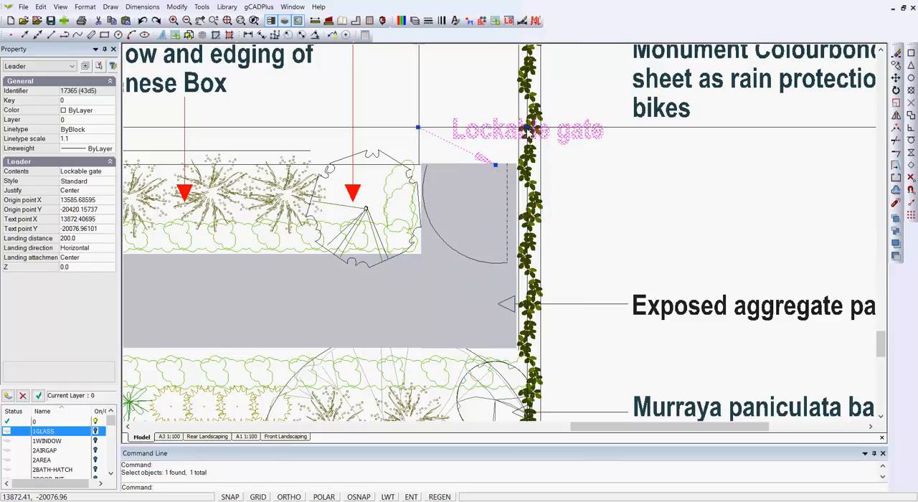
click(528, 130)
click(668, 143)
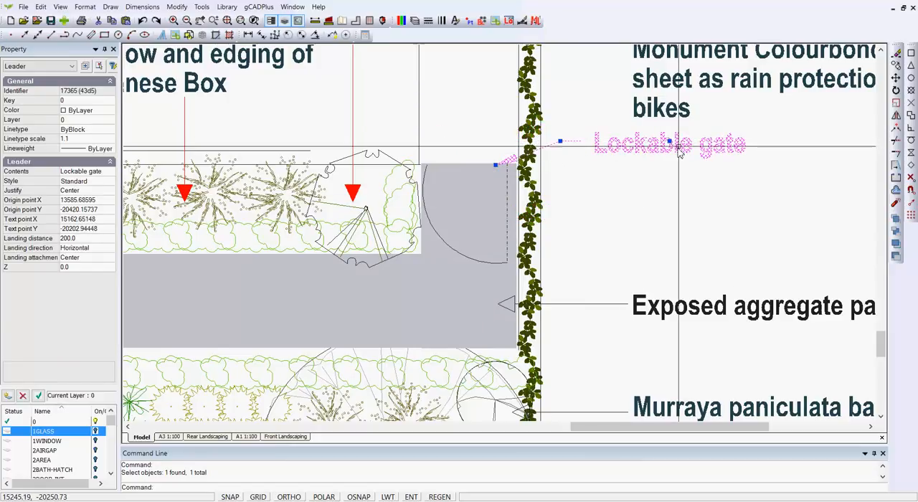
click(669, 142)
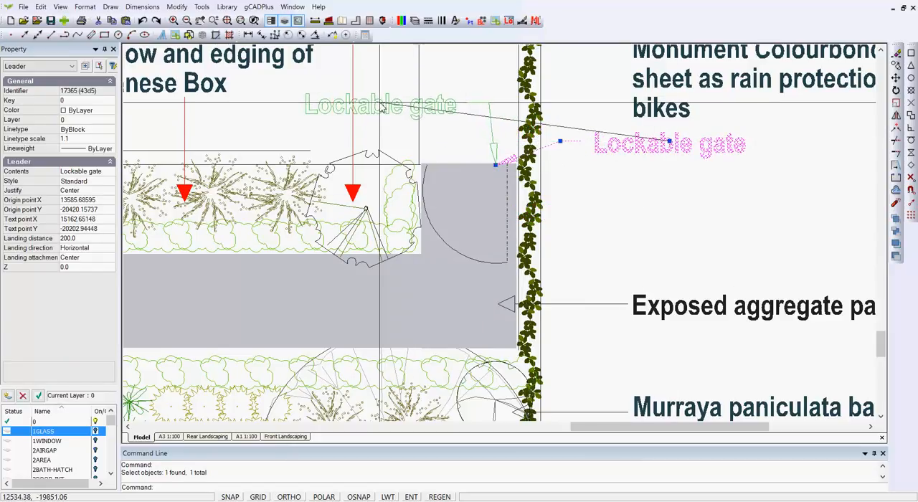
click(364, 121)
key(Escape)
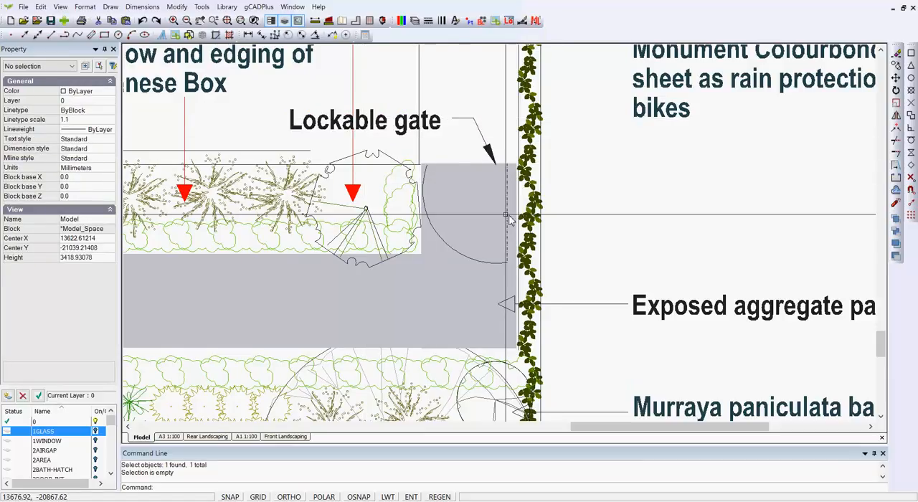
Step: Place the "Lockable gate" leader text beyond the hedge, level with its arrowhead and aligned with the notes above and below
click(415, 128)
click(364, 119)
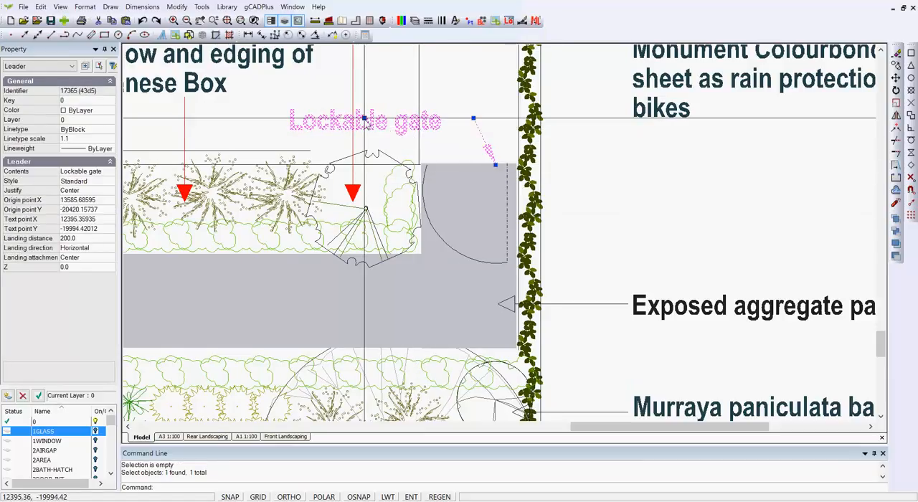
click(706, 170)
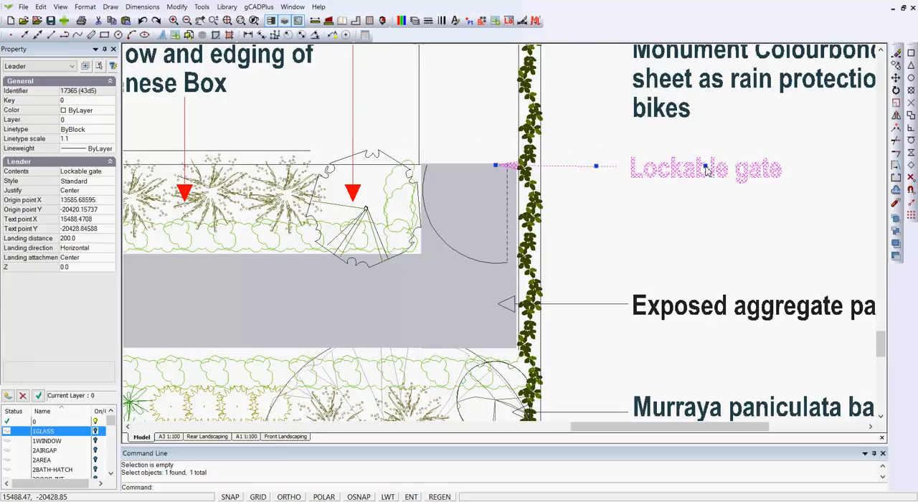
key(Escape)
Step: Give the grey filled polyline of the exposed aggregate pathway a border in the near-black custom colour
scroll(672, 231, down, 2)
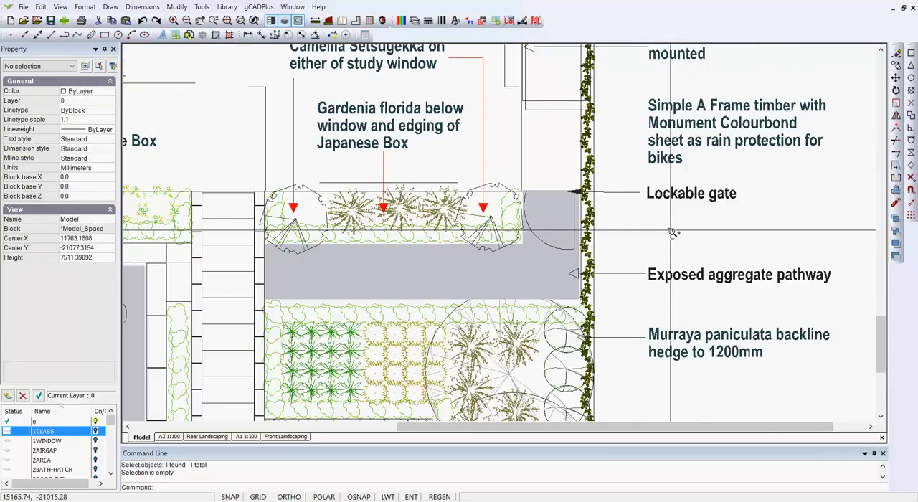
middle_drag(258, 400, 408, 371)
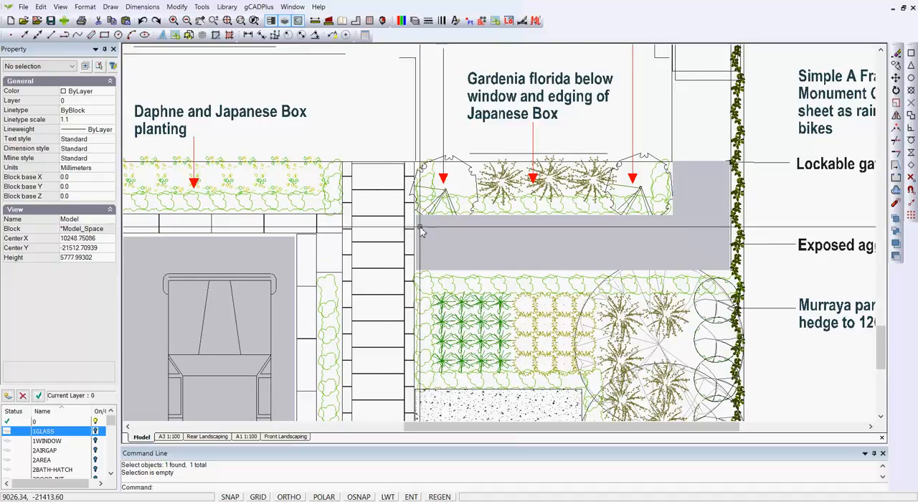
click(418, 269)
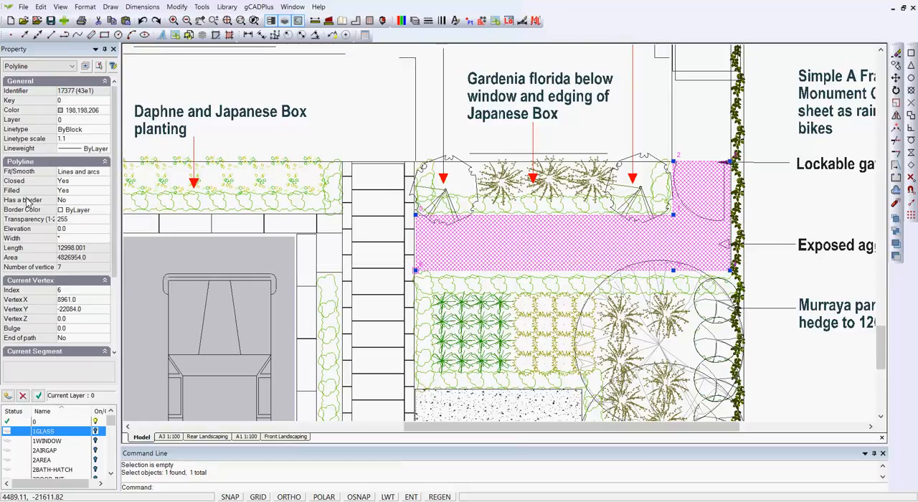
click(75, 202)
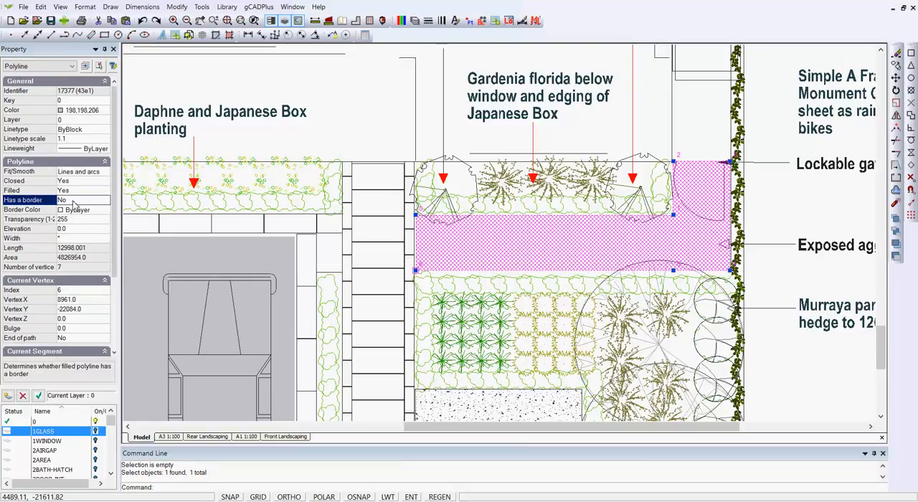
click(93, 210)
click(105, 211)
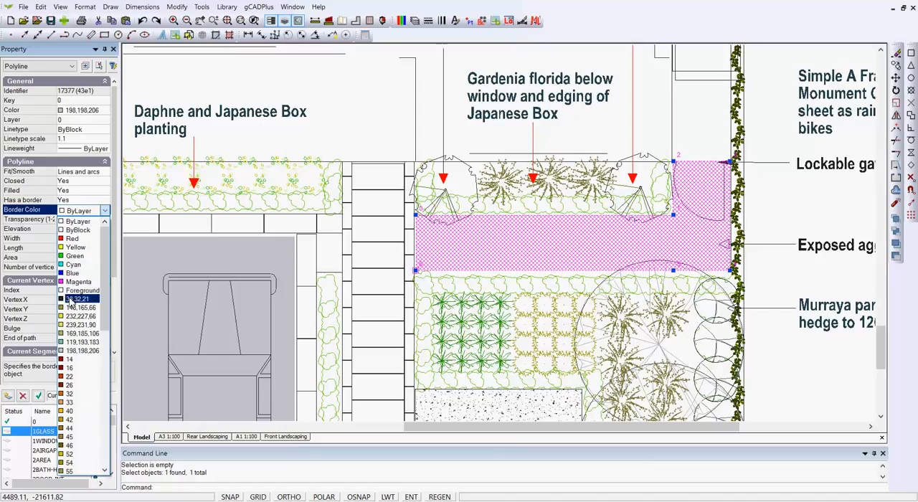
click(71, 299)
key(Escape)
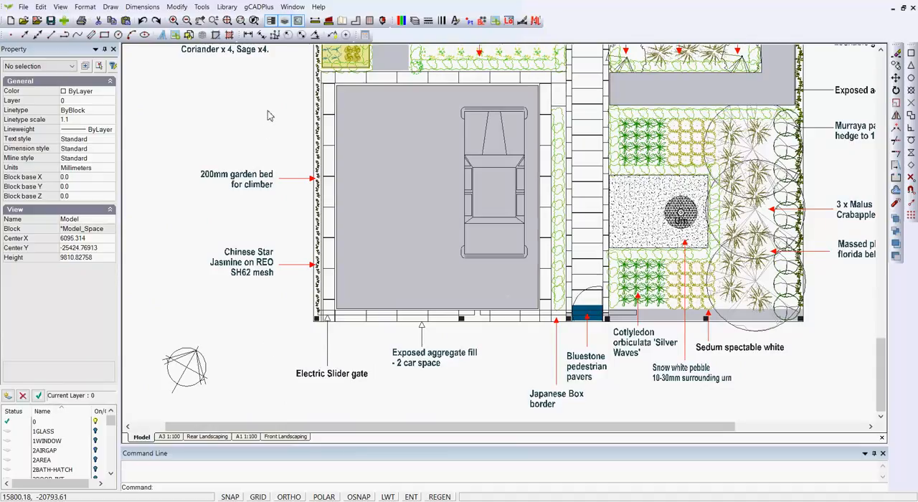
Step: Load the 5MeterScaleBar#3 block from the Scale Bars folder of the details library
click(257, 7)
mouse_move(236, 10)
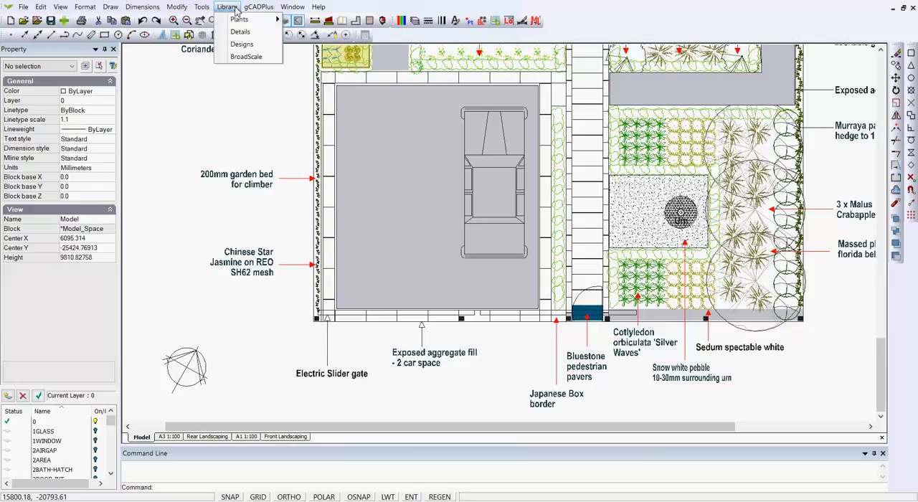
click(248, 33)
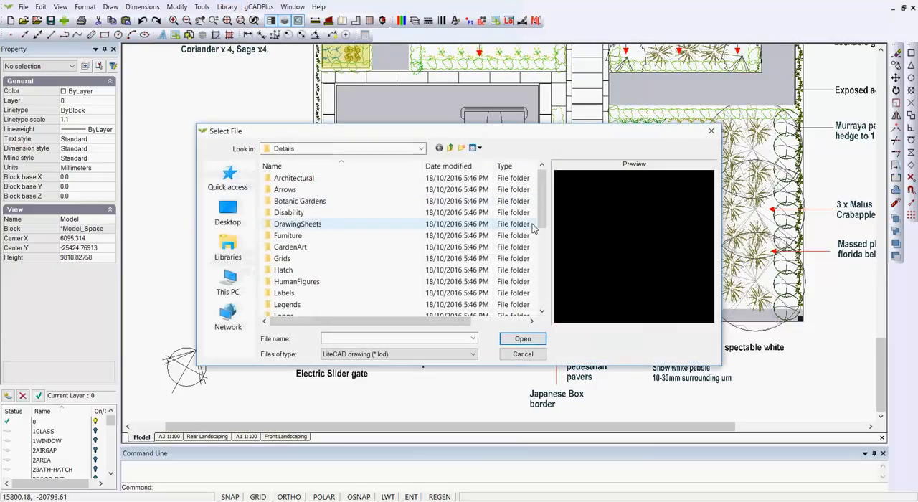
scroll(542, 243, down, 1)
drag(541, 244, 542, 294)
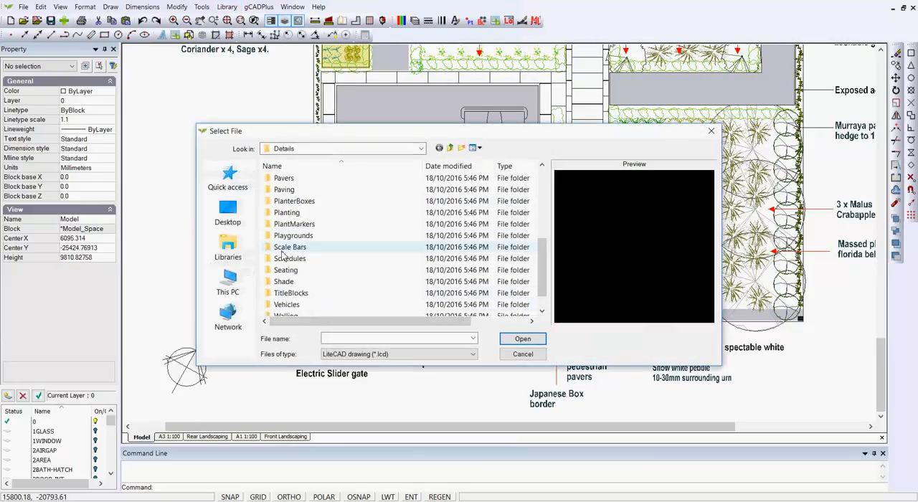
double_click(271, 249)
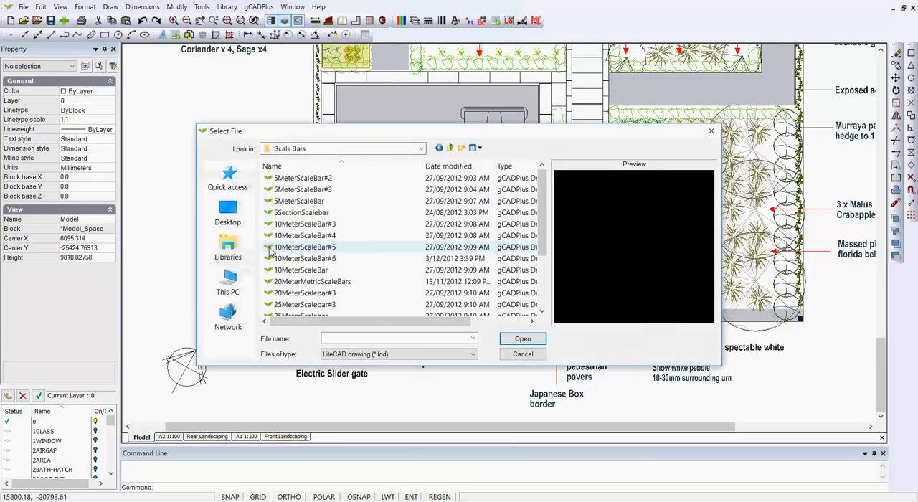
click(298, 190)
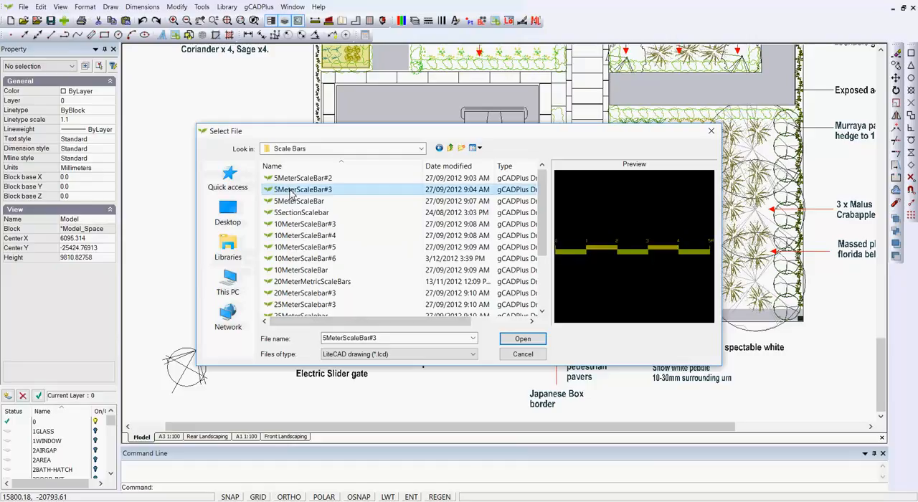
click(523, 339)
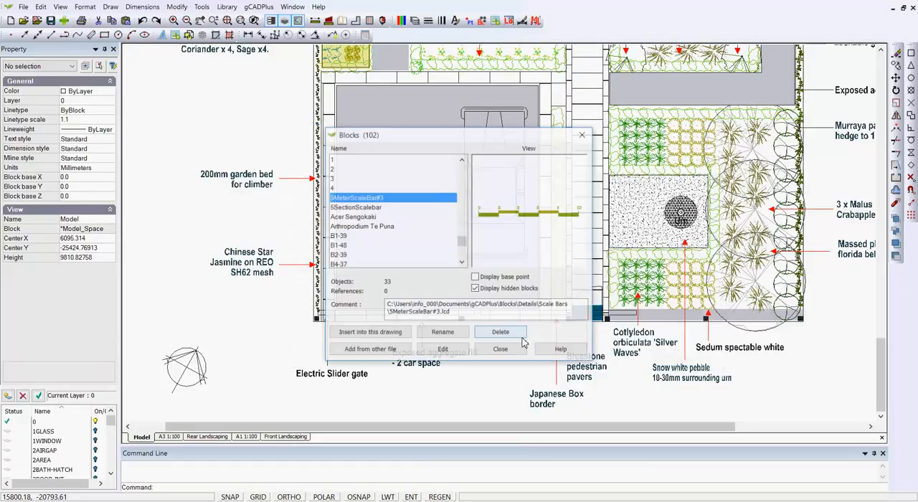
Step: Insert the 5MeterScaleBar#3 block into the model just below the north arrow
click(373, 335)
click(443, 312)
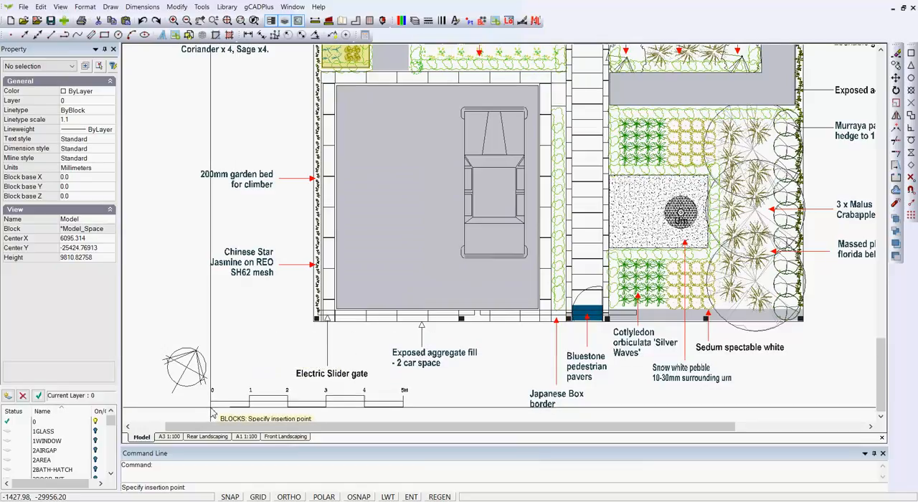
click(157, 418)
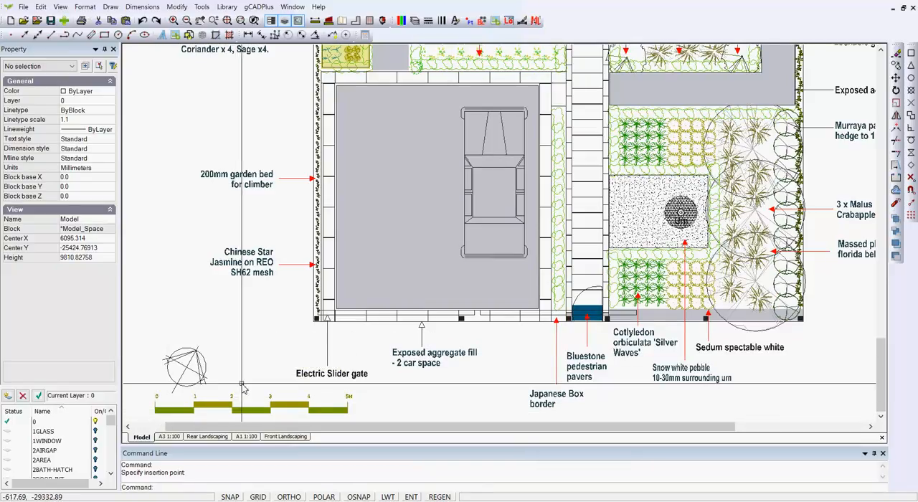
Step: Open the Front Landscaping layout and examine the scale bar and the title block's scale entry
click(286, 436)
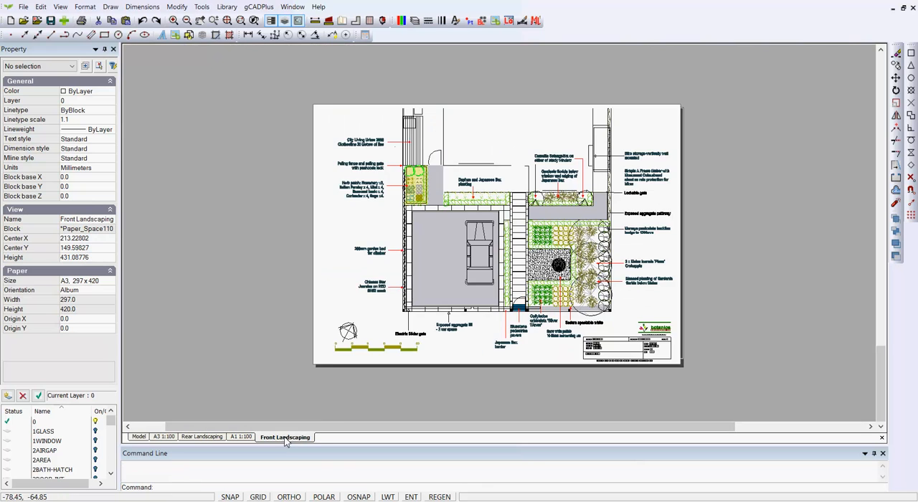
scroll(406, 351, up, 3)
scroll(327, 337, down, 3)
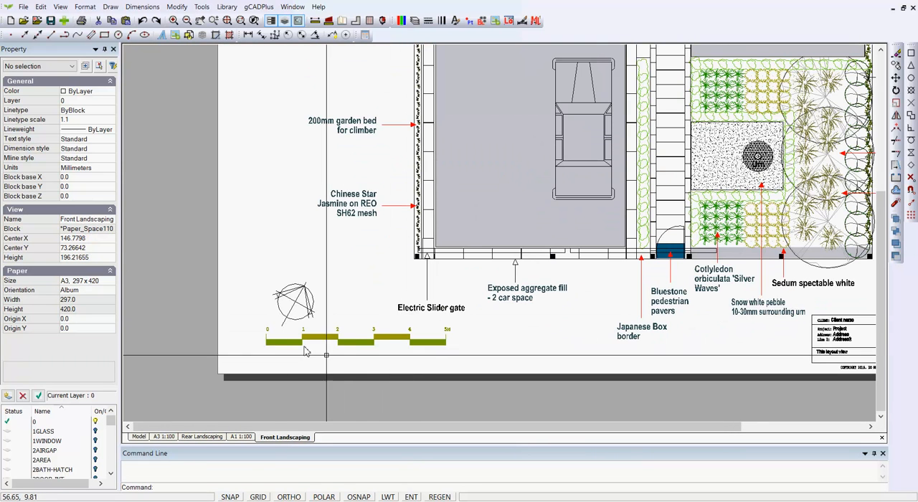
scroll(327, 337, down, 2)
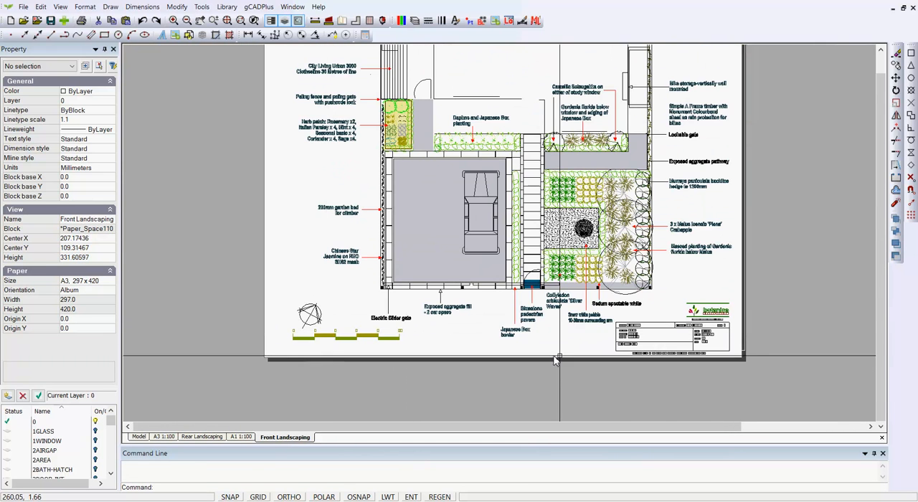
scroll(699, 340, up, 4)
scroll(699, 335, up, 2)
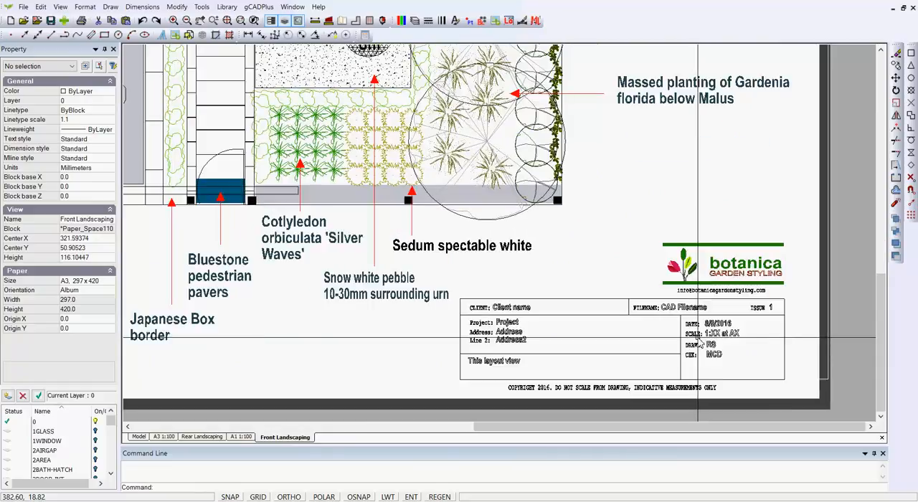
scroll(697, 335, up, 2)
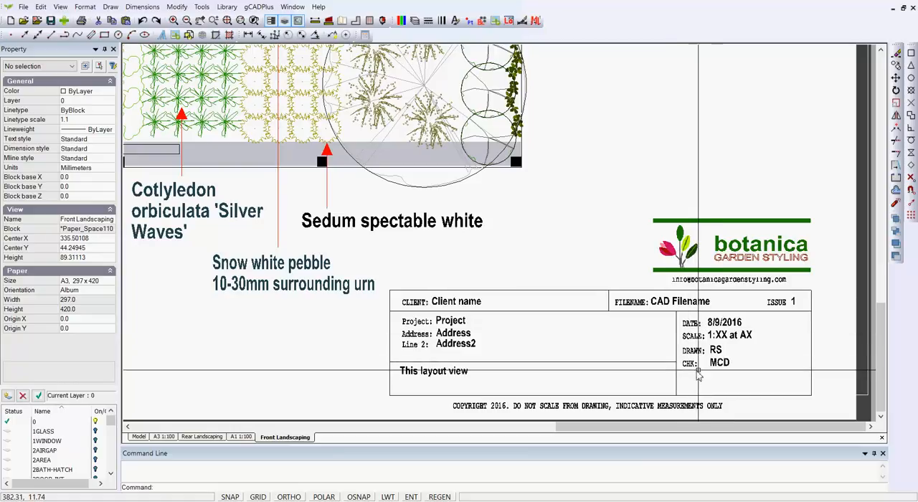
scroll(696, 330, up, 1)
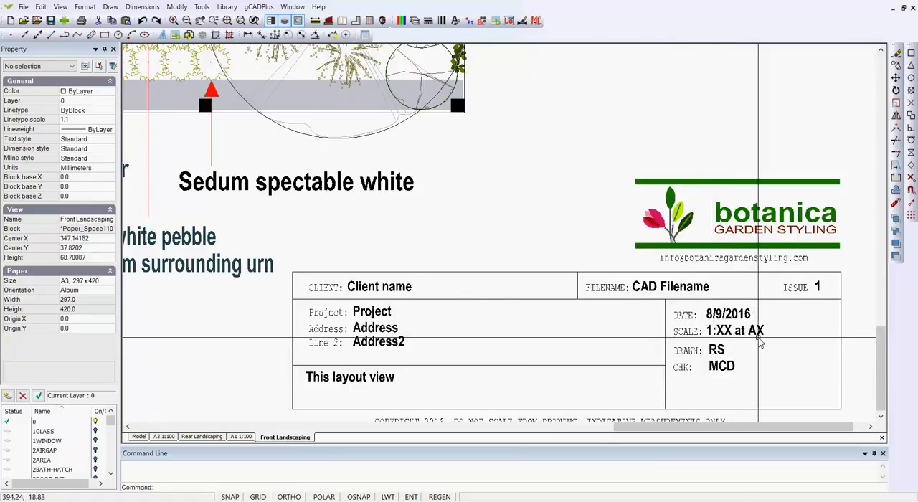
scroll(758, 349, down, 3)
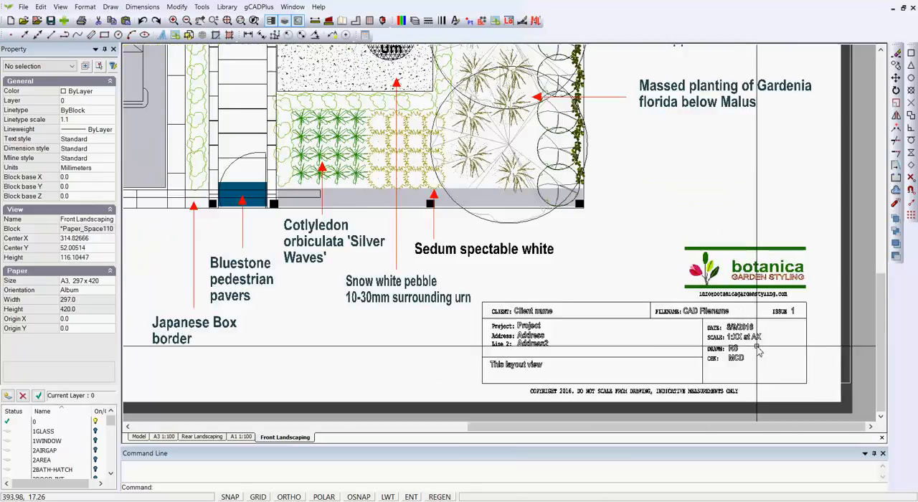
scroll(758, 349, down, 2)
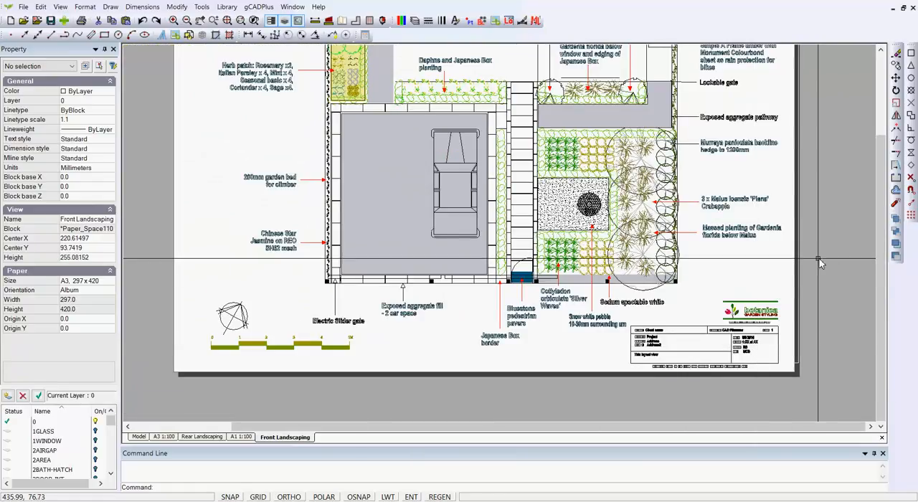
Step: Check the view scale of the Front Landscaping viewport, and inspect the scale bar and title block against it
click(799, 284)
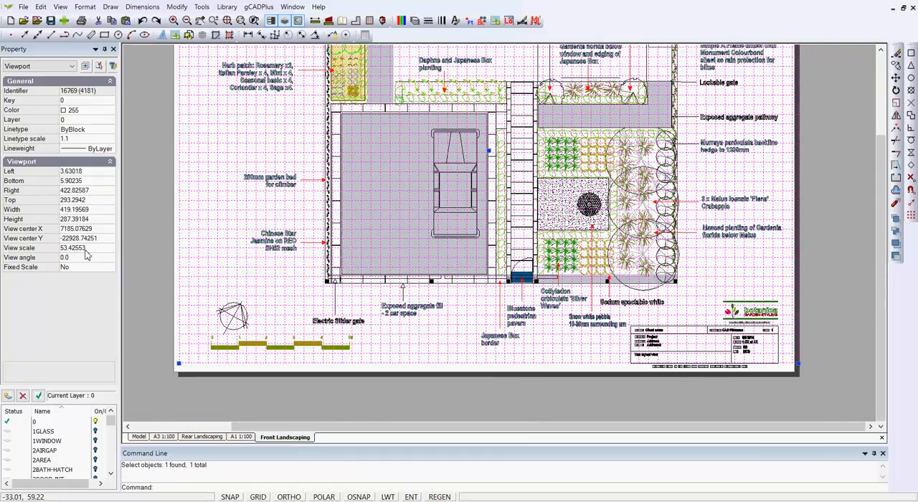
key(Escape)
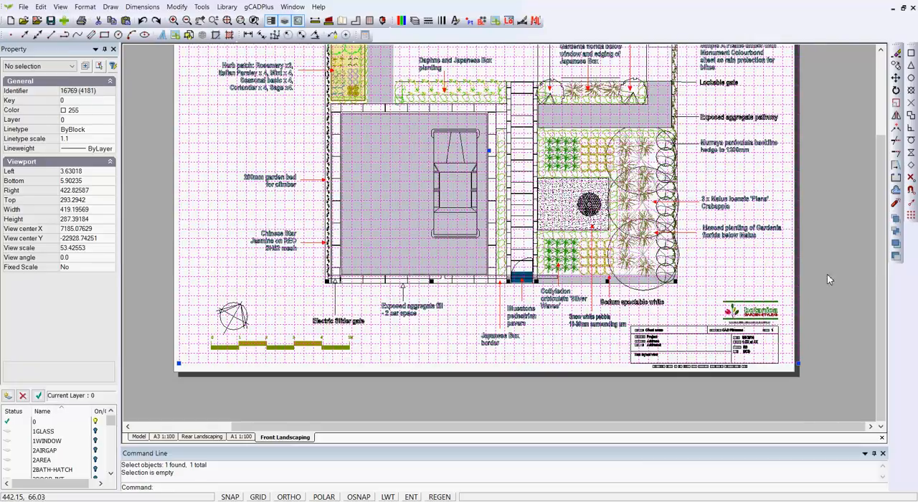
double_click(826, 274)
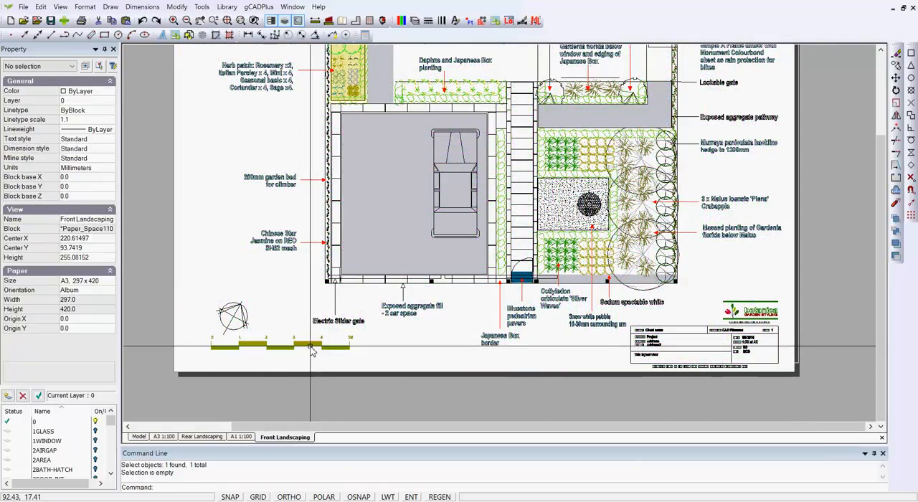
scroll(310, 349, up, 1)
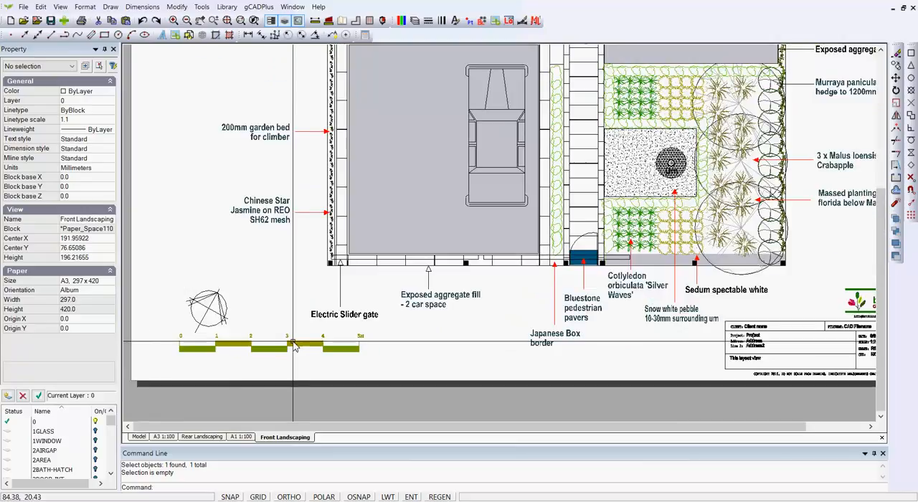
scroll(293, 346, down, 1)
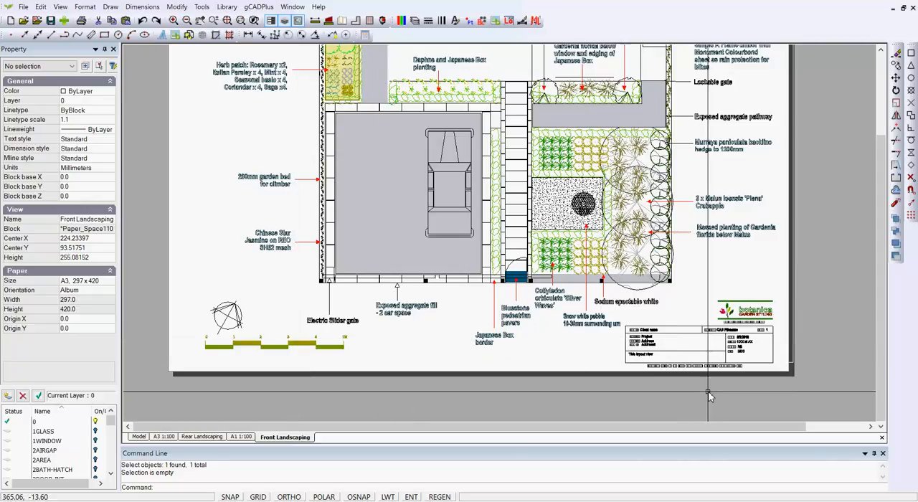
scroll(708, 395, up, 3)
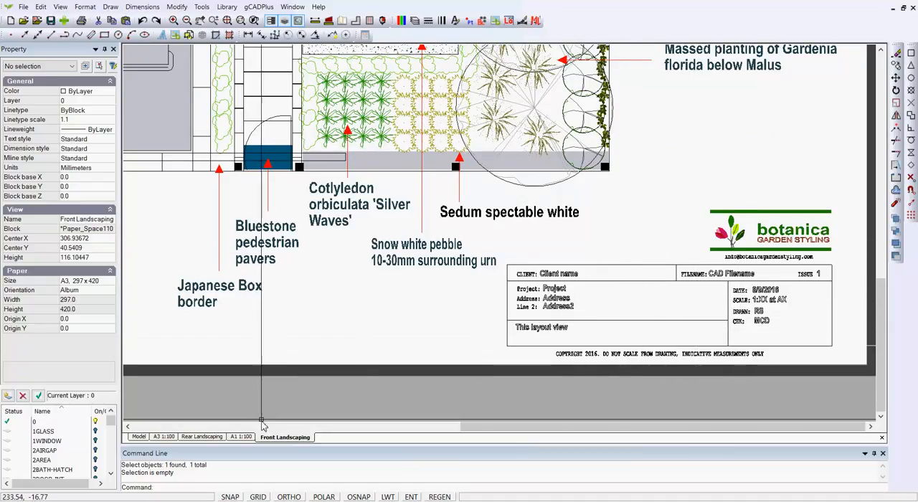
Step: Examine the title block on the Rear Landscaping layout
click(208, 438)
scroll(708, 395, up, 5)
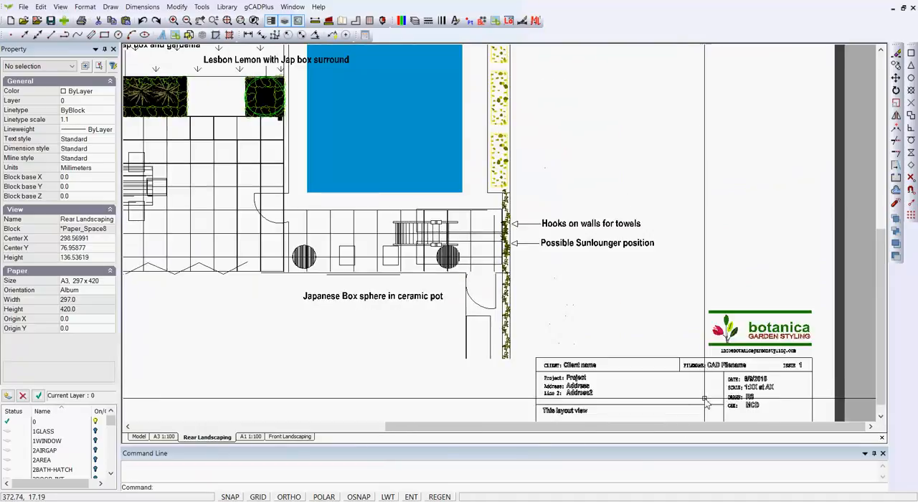
scroll(708, 395, down, 1)
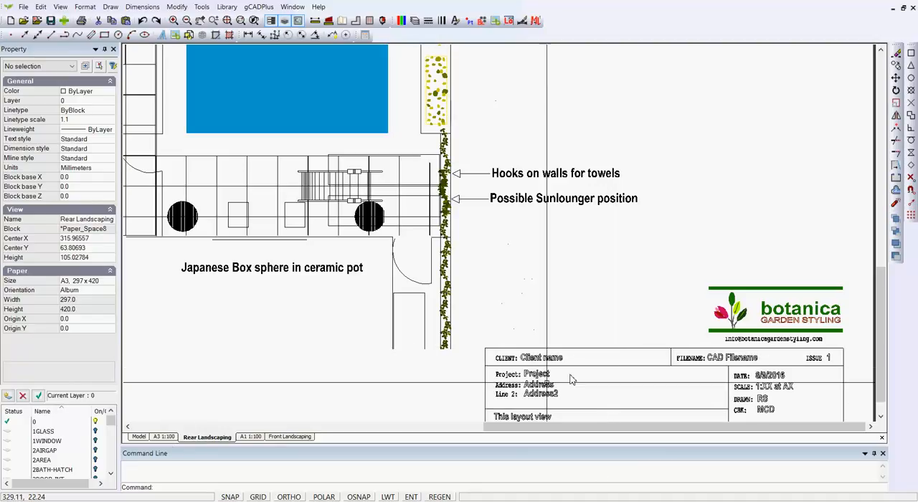
Step: Open the title block on the Front Landscaping layout for block editing
click(307, 437)
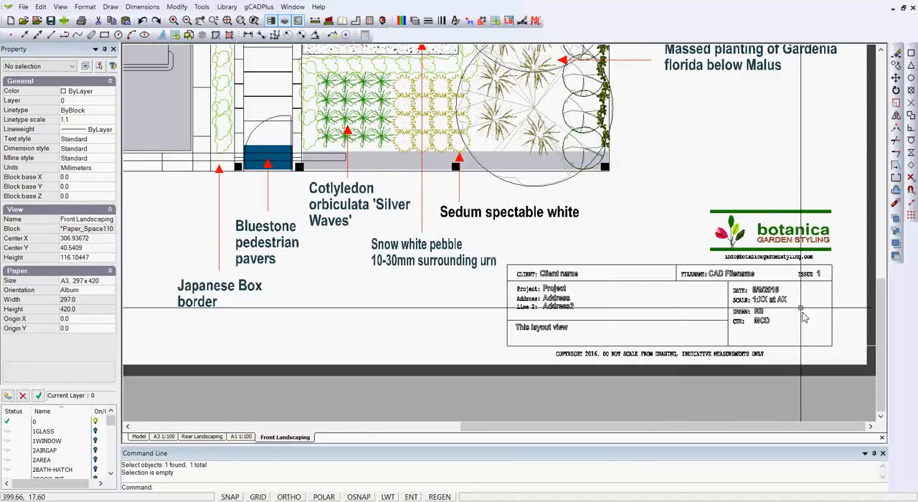
click(651, 284)
right_click(651, 284)
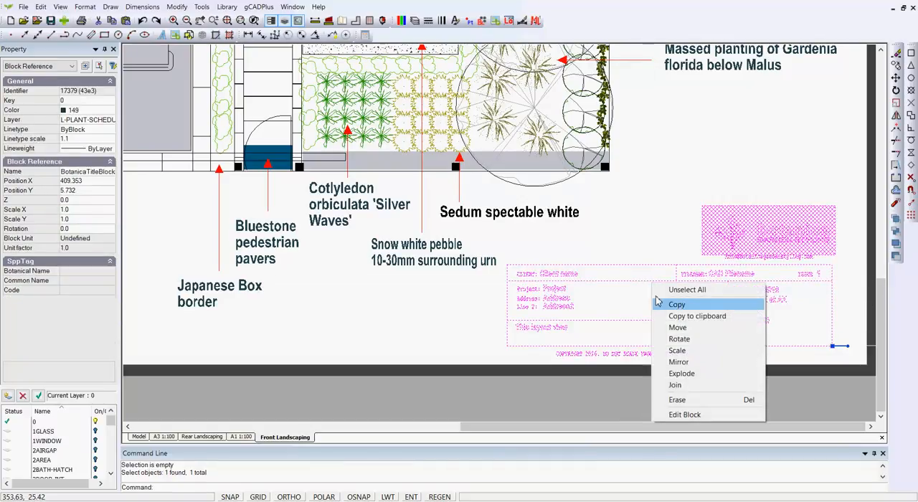
click(709, 416)
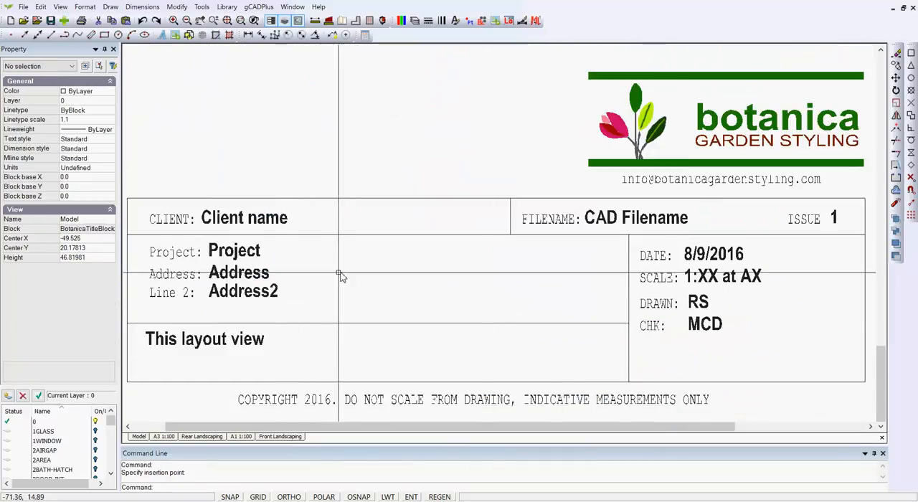
Step: Change the project text in the title block to "Test project"
click(234, 250)
double_click(101, 171)
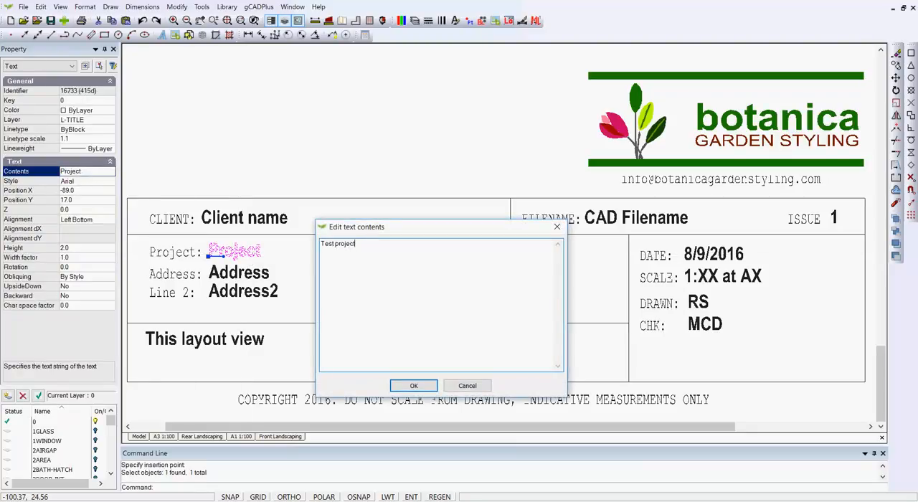
click(414, 386)
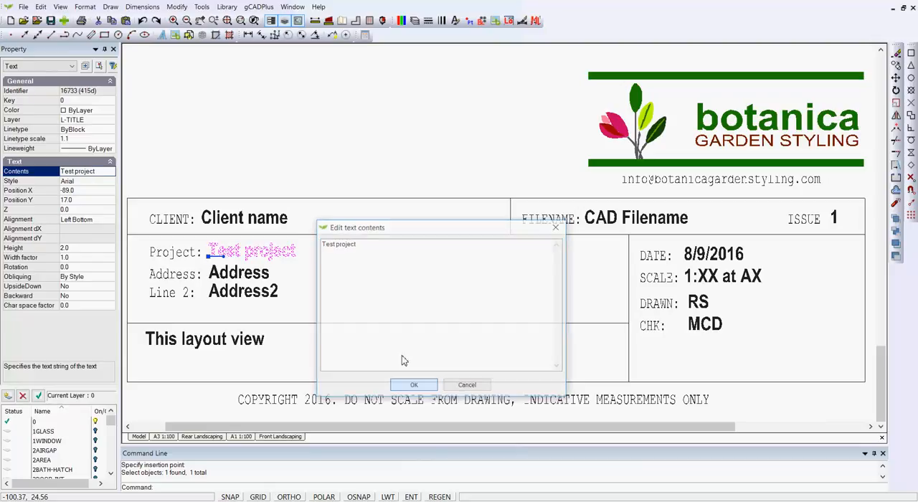
key(Escape)
Step: Replace the placeholder in the title block's client field with the client's full name
click(267, 223)
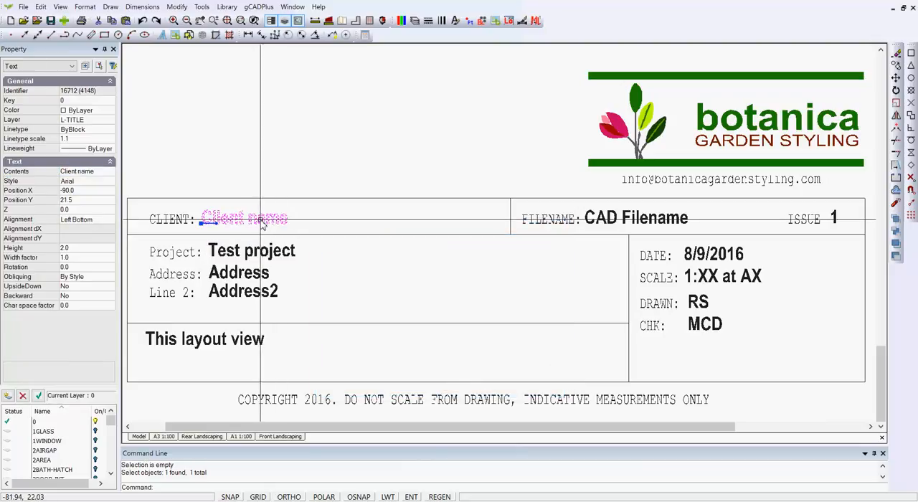
double_click(100, 171)
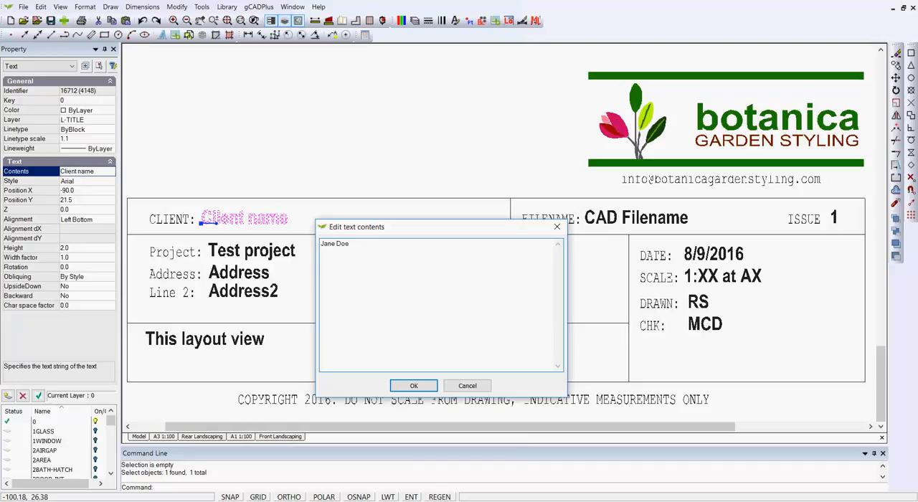
click(433, 388)
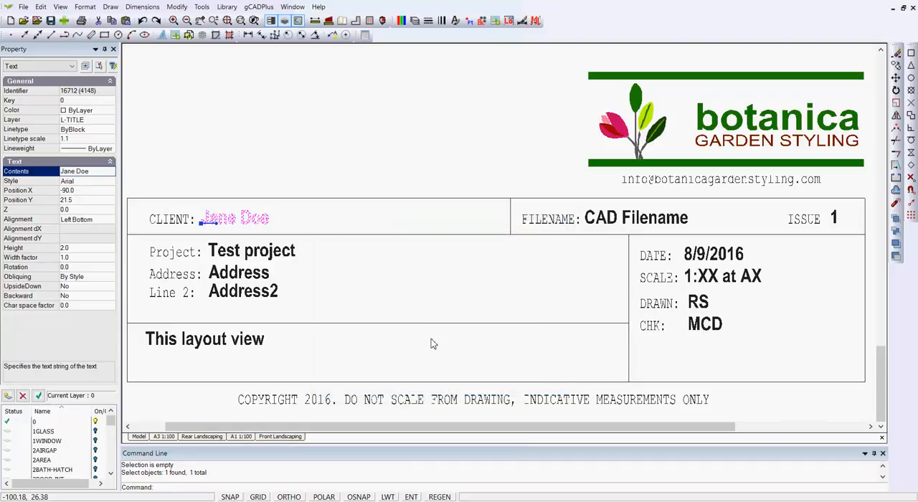
key(Escape)
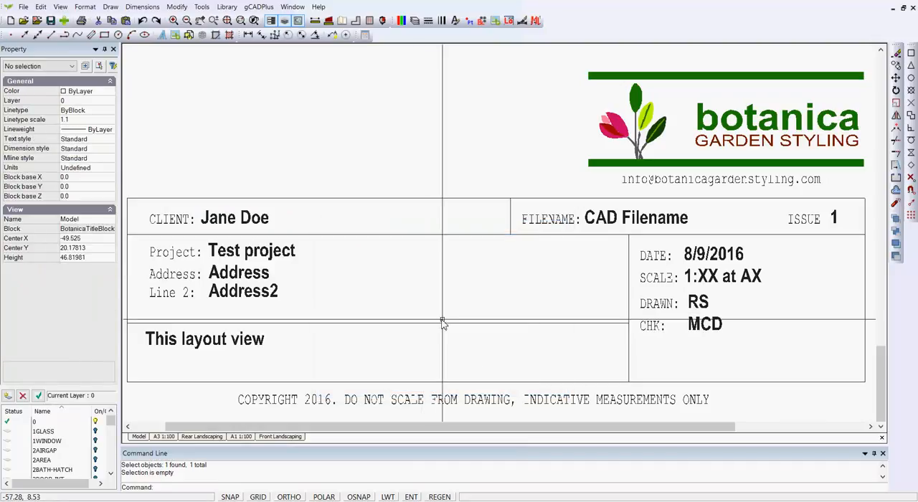
scroll(449, 317, down, 2)
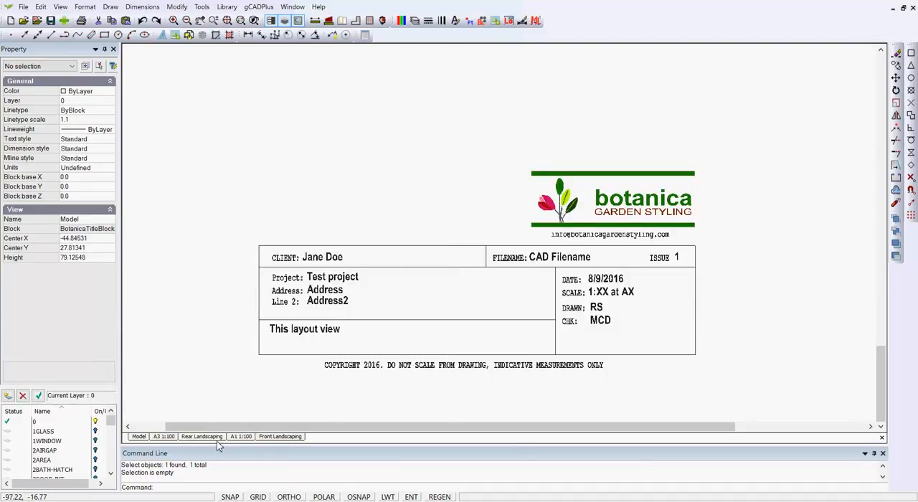
scroll(524, 380, down, 3)
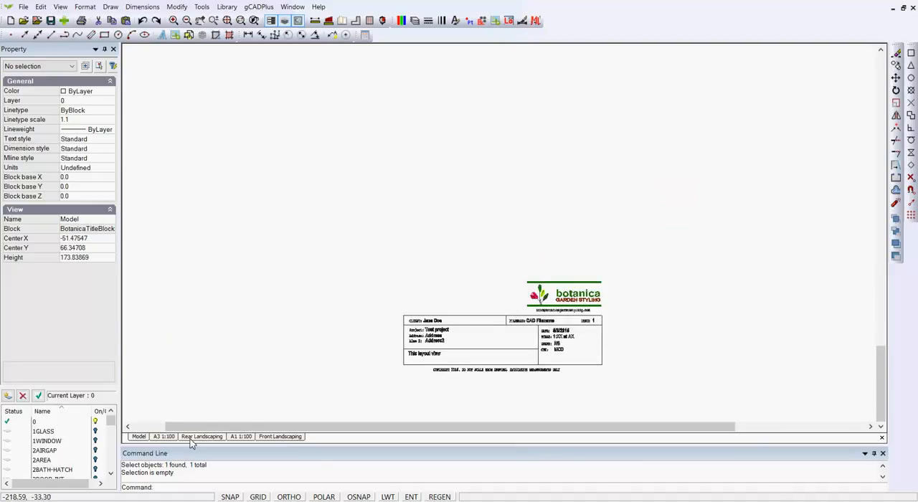
Step: Close the block editor to return to the Front Landscaping layout and deselect the title block
right_click(270, 272)
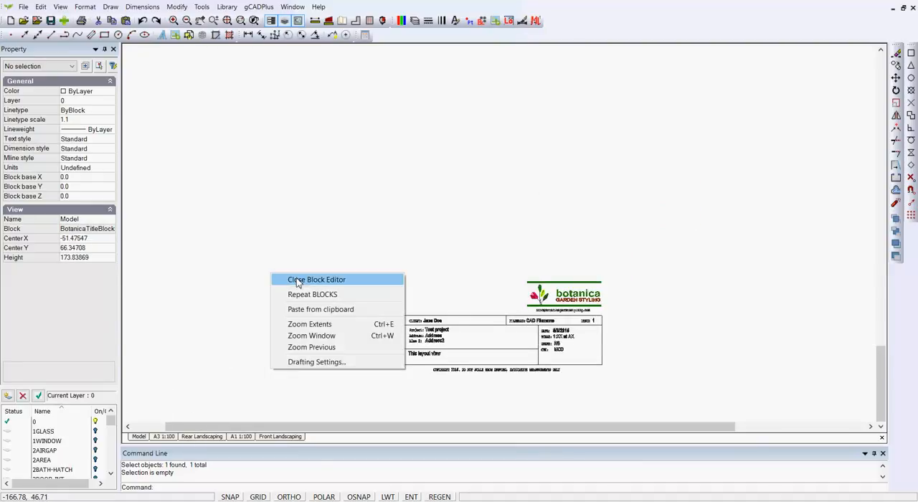
click(288, 280)
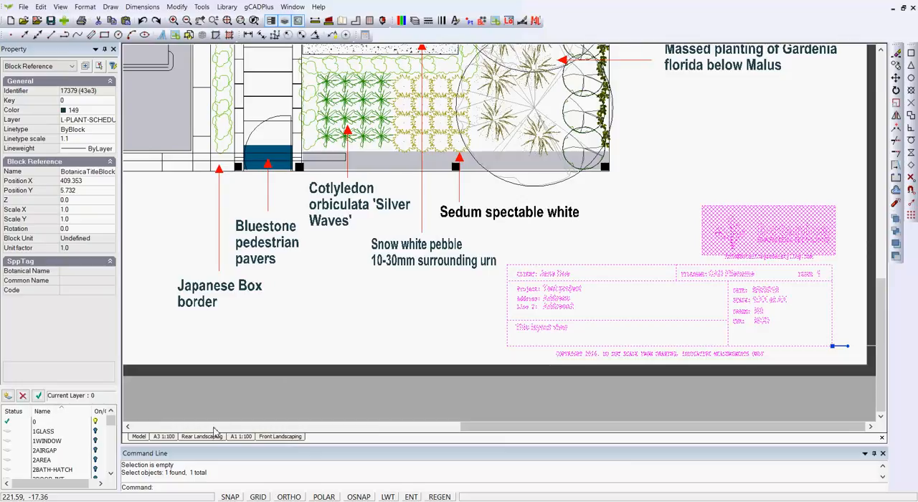
right_click(244, 398)
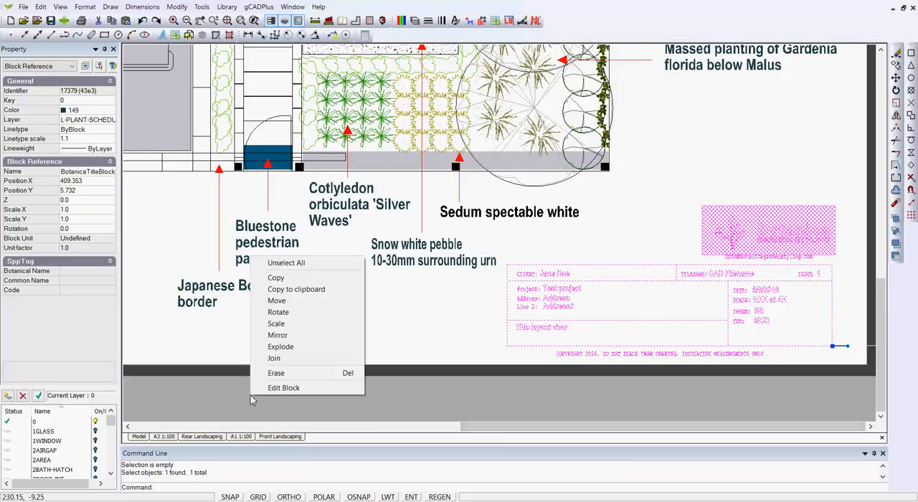
click(294, 262)
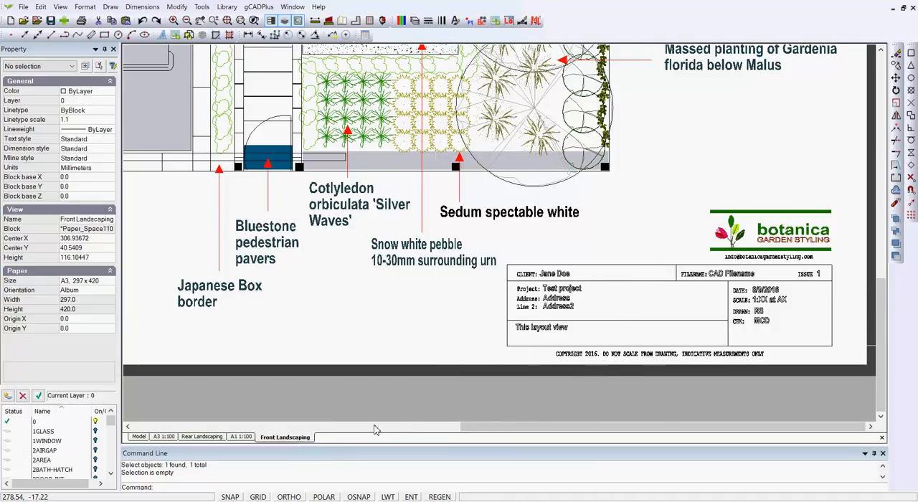
Step: Explode the title block on the Front Landscaping layout into individually editable objects
click(729, 282)
right_click(729, 281)
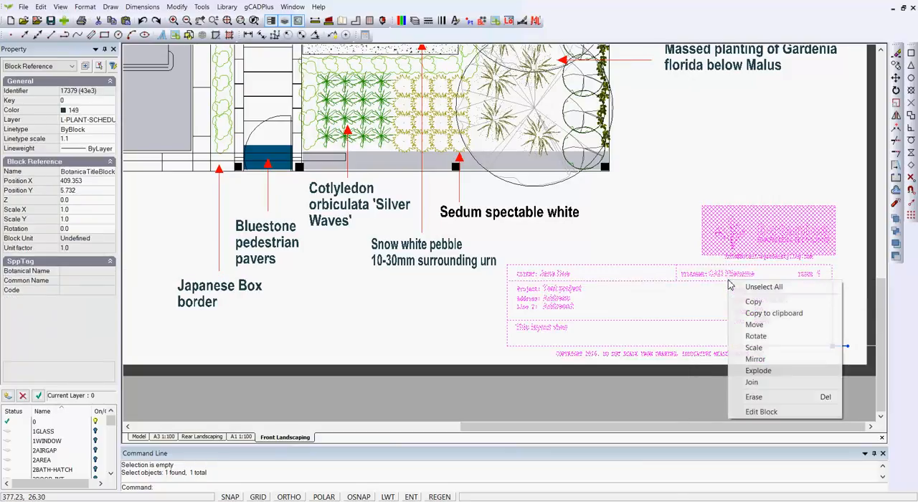
click(762, 373)
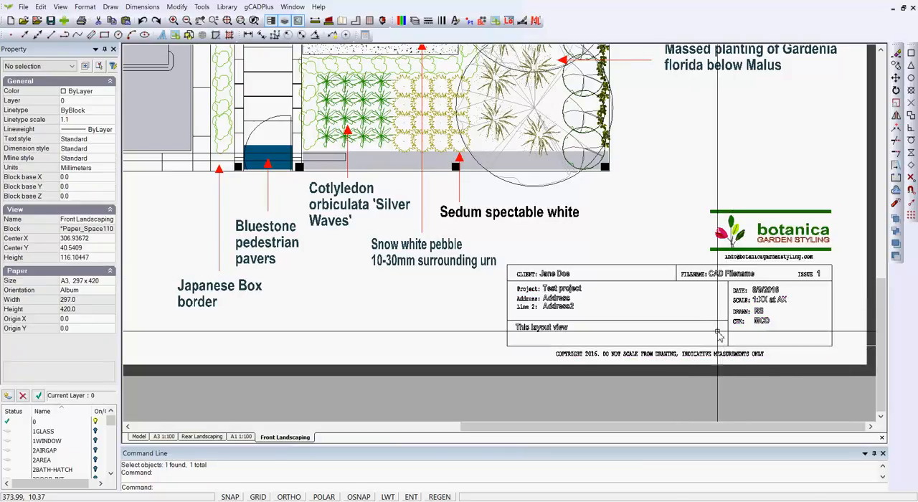
Step: Change the scale text in the Front Landscaping title block to "NTS" and clear the selection
scroll(719, 331, up, 1)
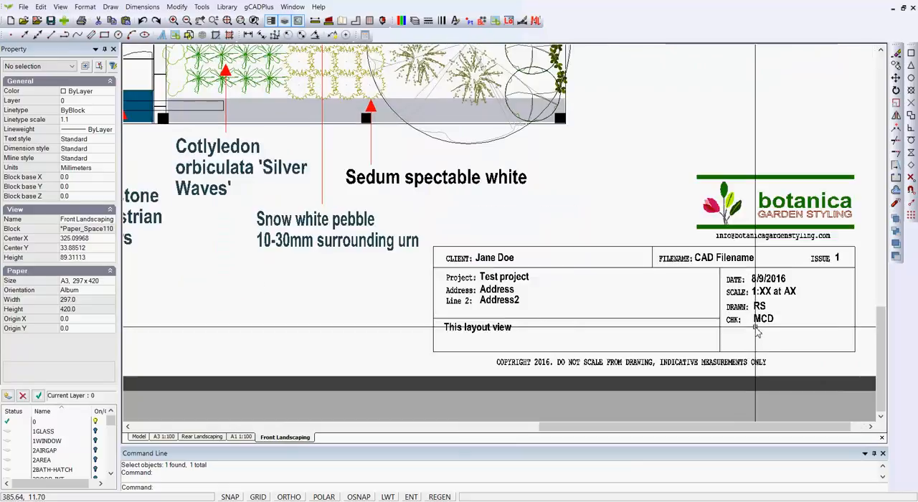
scroll(757, 331, up, 1)
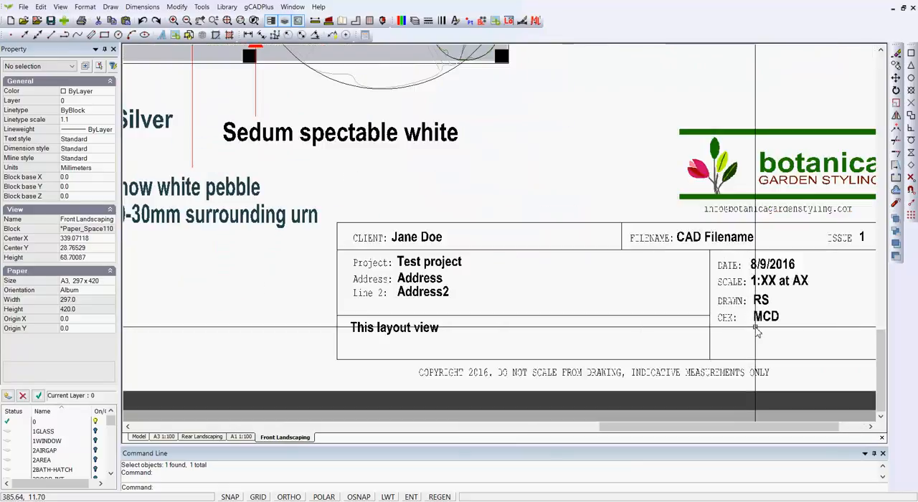
click(766, 284)
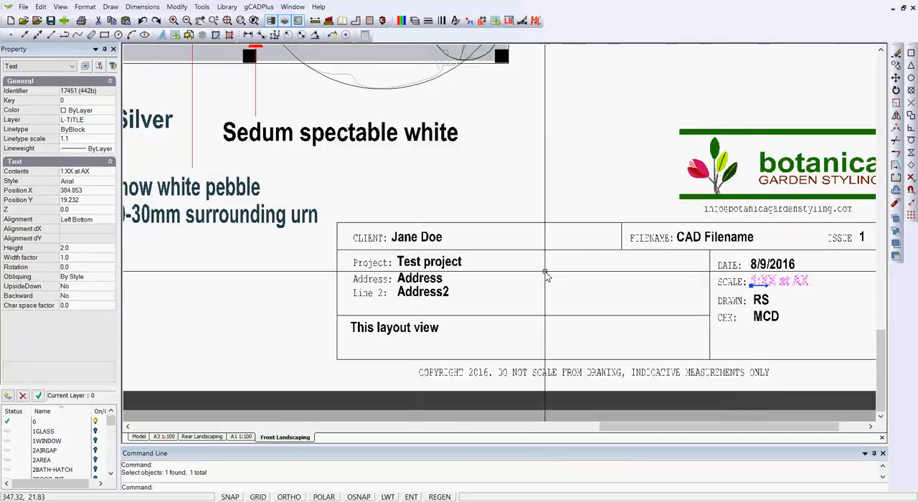
click(101, 172)
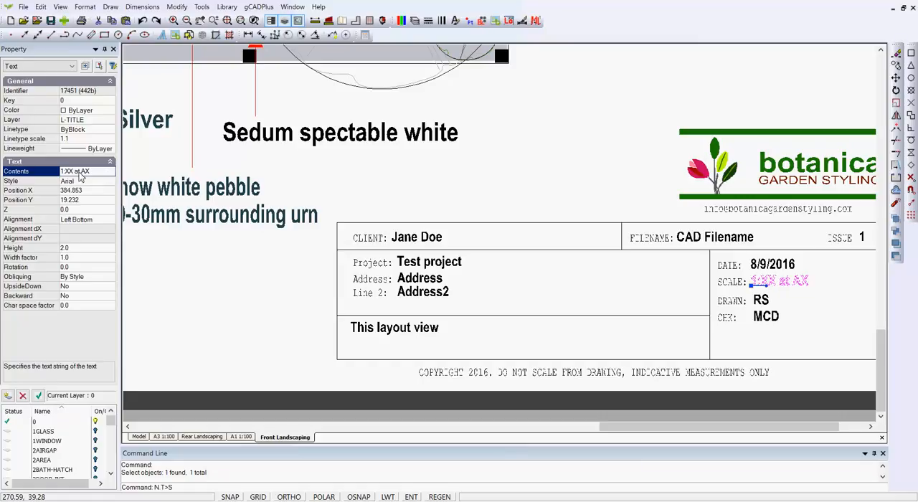
click(83, 172)
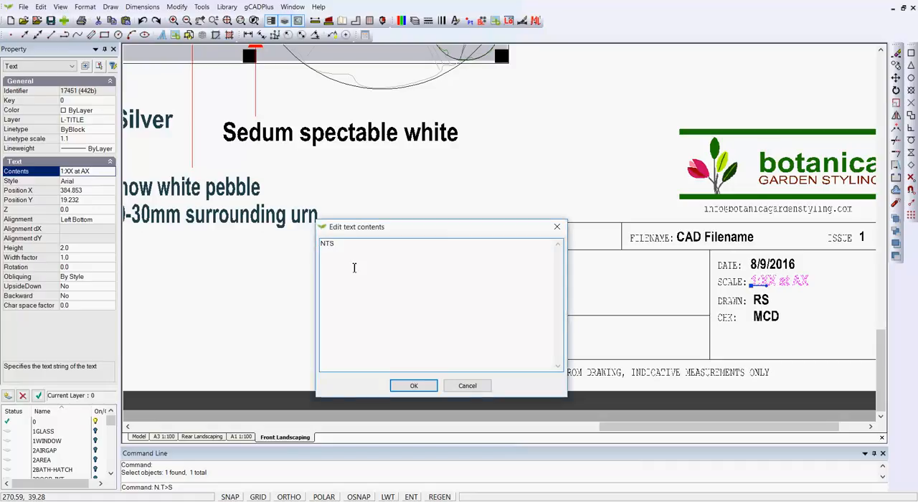
click(398, 389)
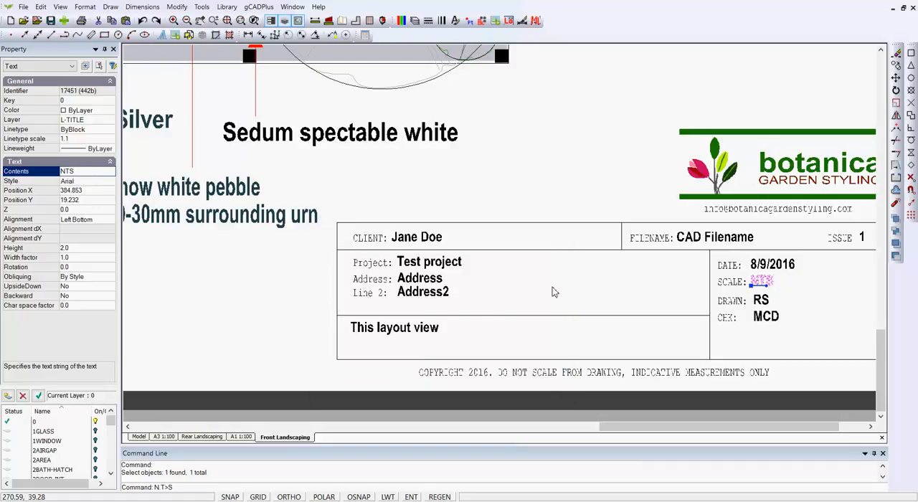
key(Escape)
scroll(543, 284, down, 5)
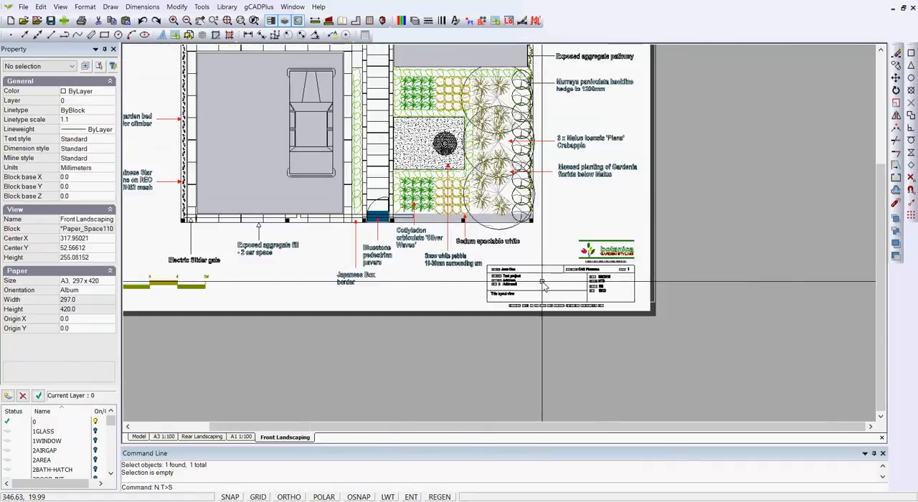
scroll(655, 236, down, 1)
middle_drag(683, 282, 740, 311)
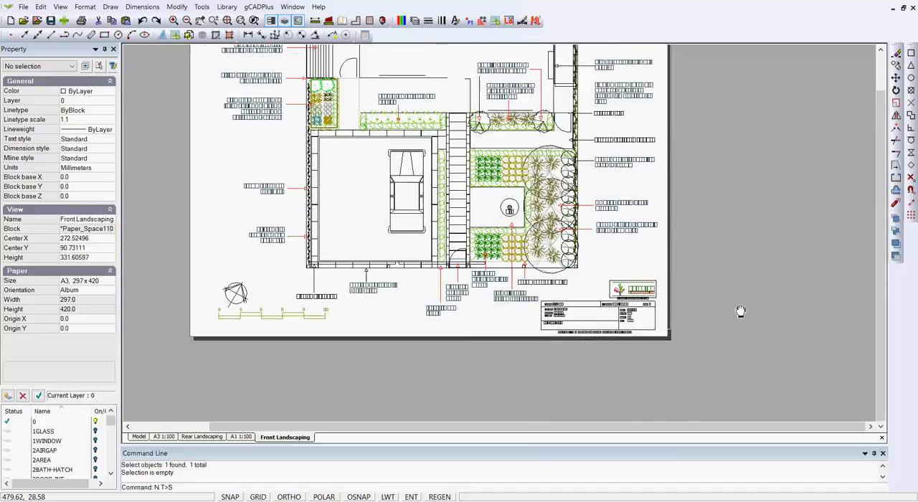